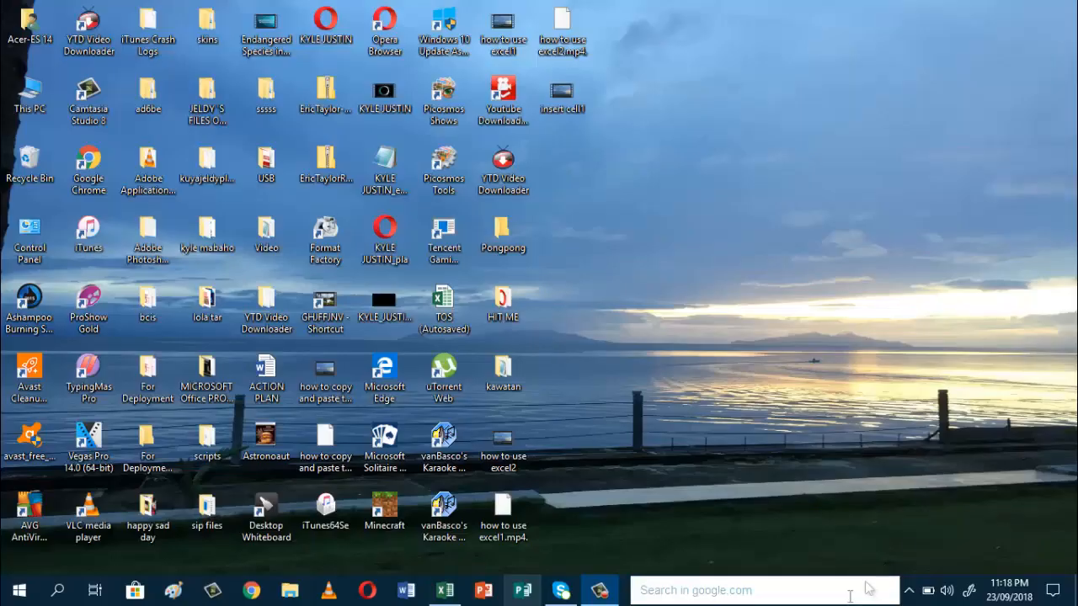
Switch to the Book1 workbook in Excel and bring up the class record's heading rows.
{"action": "left_click", "coordinate": [444, 591]}
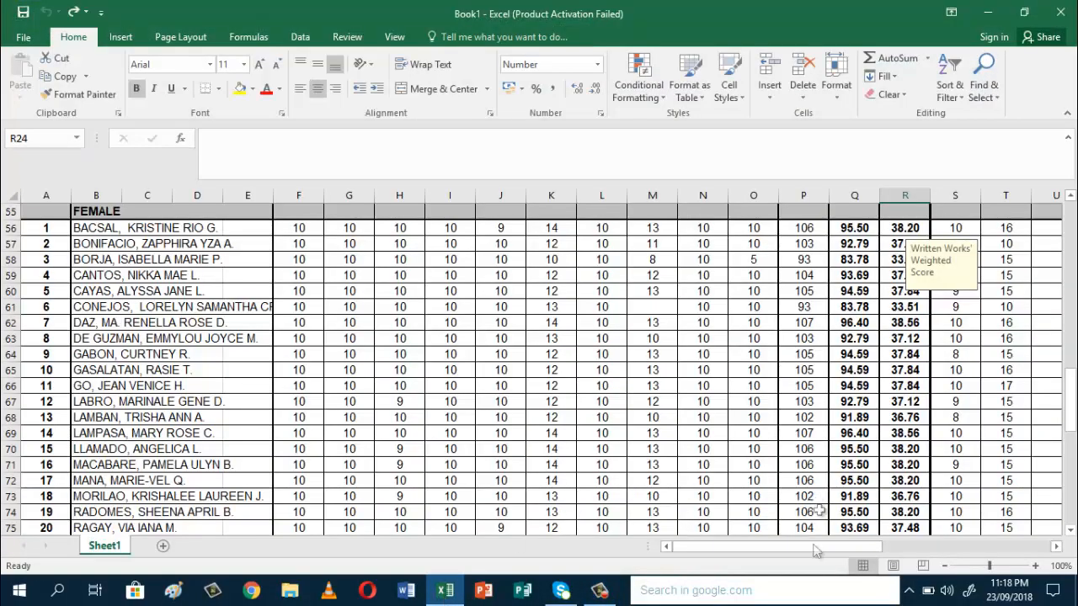
{"action": "left_click_drag", "start_coordinate": [1072, 402], "coordinate": [1073, 224]}
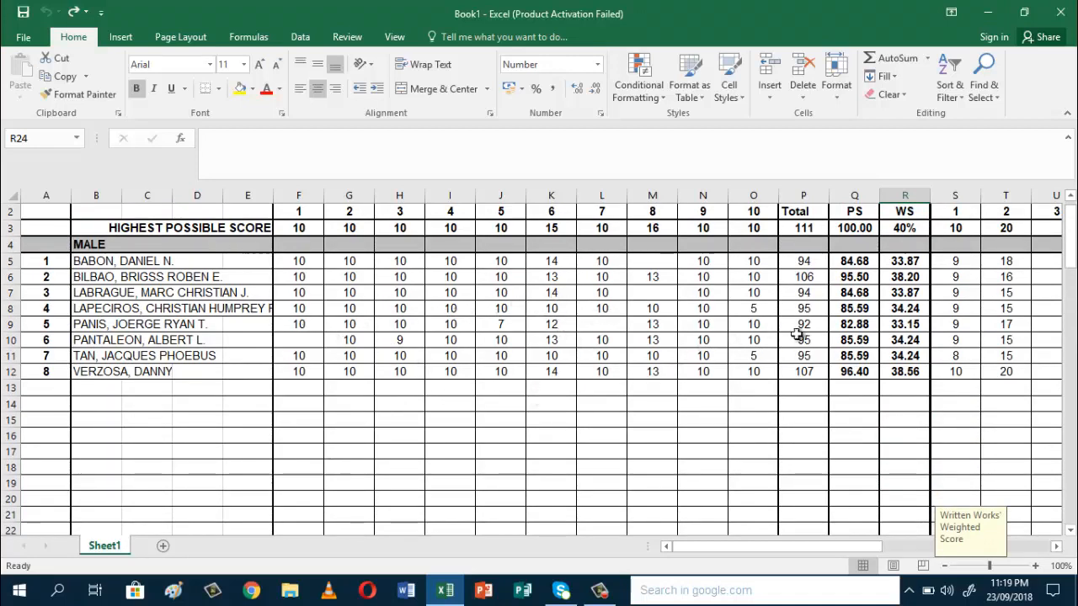
{"action": "left_click_drag", "start_coordinate": [1070, 242], "coordinate": [1069, 220]}
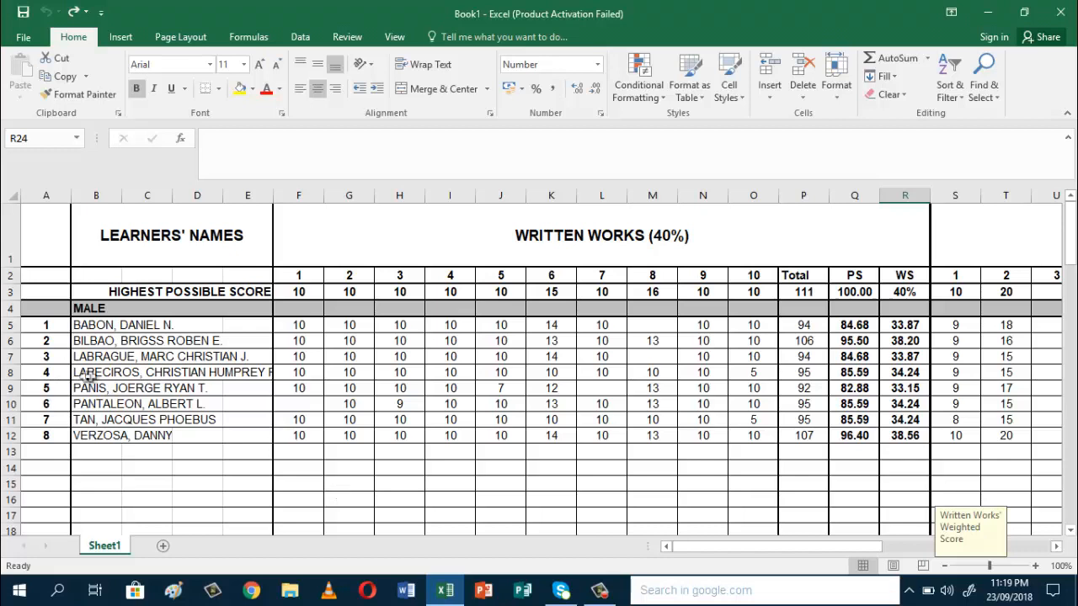
Examine the sheet's columns by highlighting from column B across to column AH and back to the learners' names.
{"action": "left_click", "coordinate": [85, 194]}
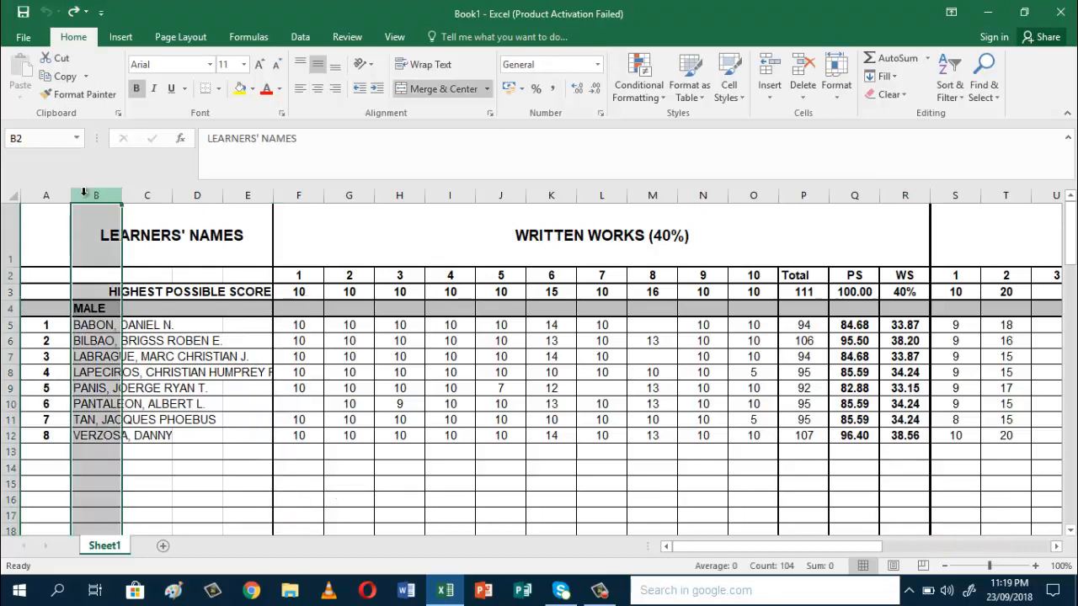
{"action": "key", "text": "ctrl+shift+Right"}
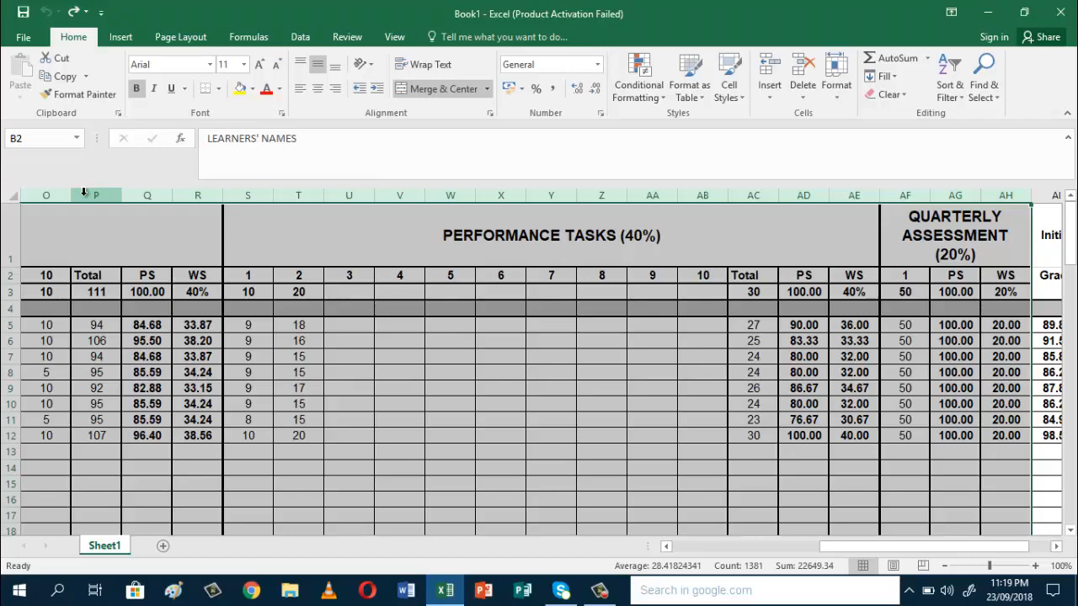
{"action": "key", "text": "ctrl+shift+Left"}
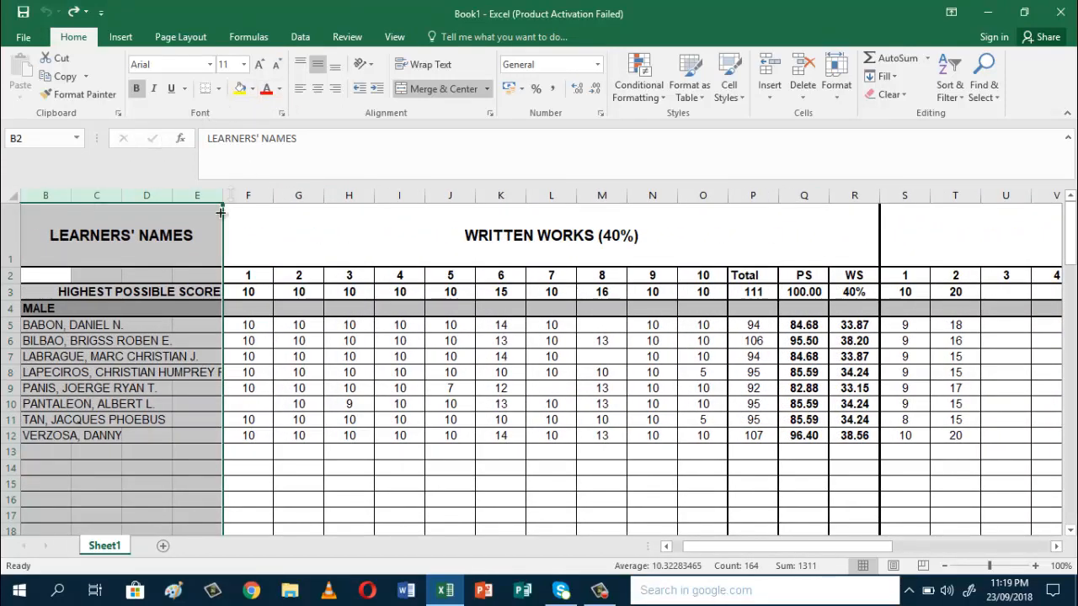
{"action": "left_click", "coordinate": [266, 253]}
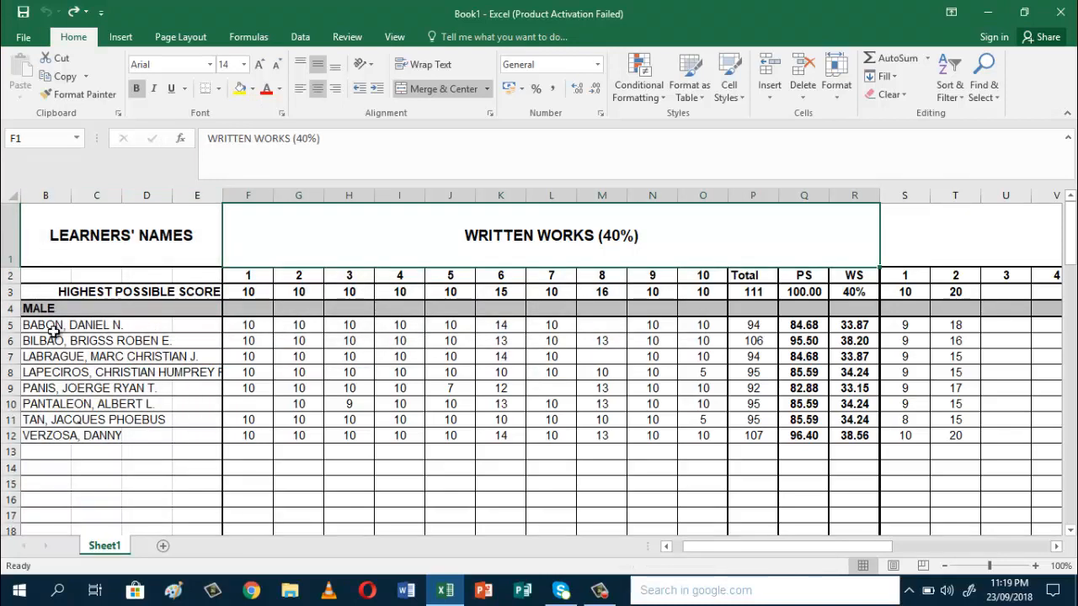
{"action": "key", "text": "Left"}
{"action": "key", "text": "Left"}
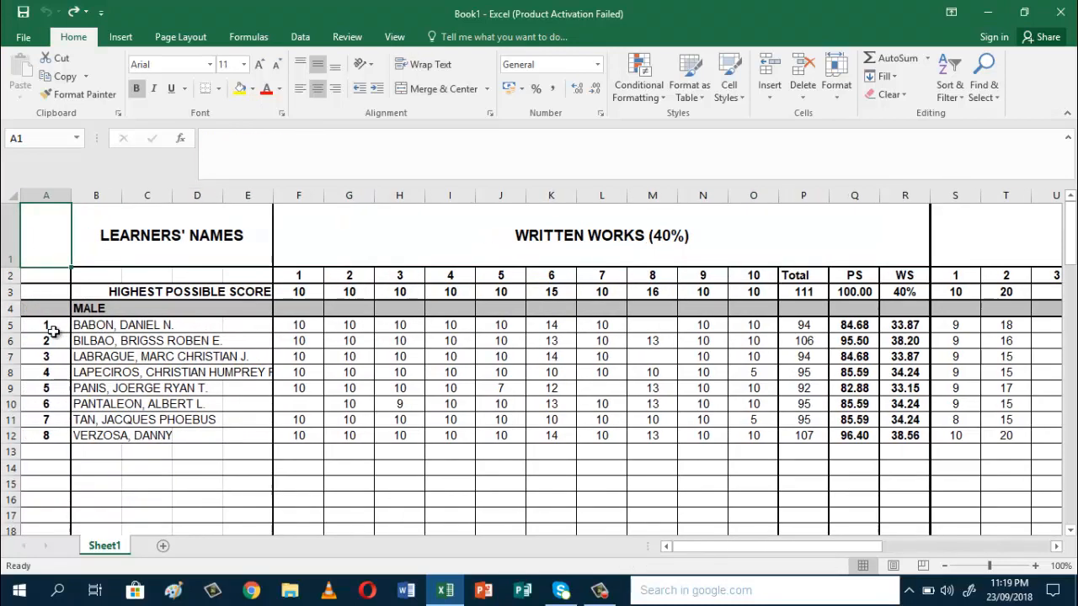
Examine how column A runs vertically by selecting it and following its cells down to row 22.
{"action": "left_click", "coordinate": [45, 196]}
{"action": "left_click", "coordinate": [45, 231]}
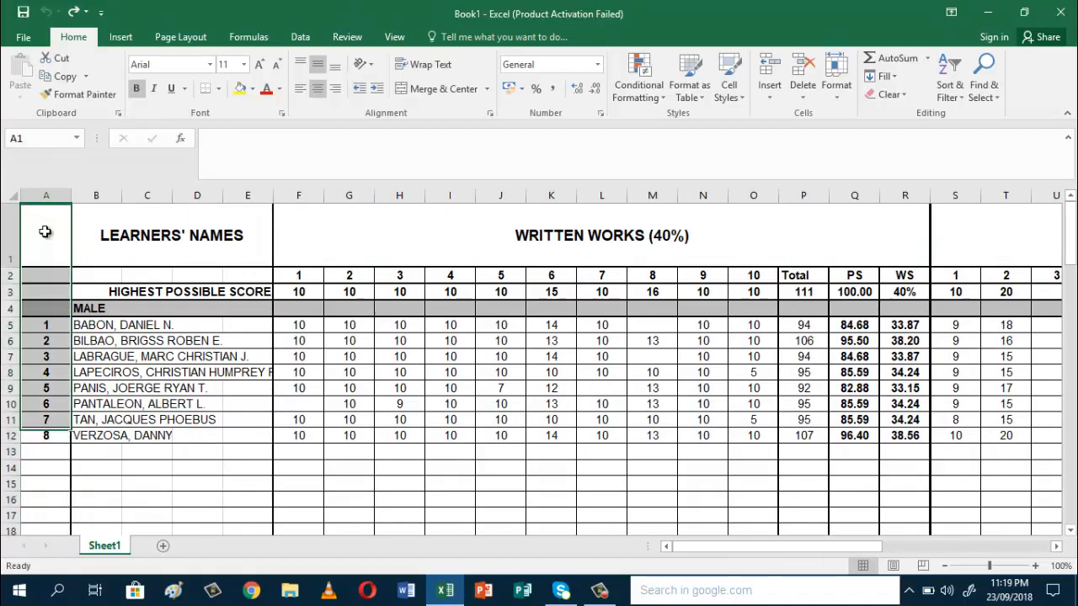
{"action": "key", "text": "Down"}
{"action": "key", "text": "Down"}
{"action": "key", "text": "Down"}
{"action": "key", "text": "Down"}
{"action": "key", "text": "Down"}
{"action": "key", "text": "Down"}
{"action": "key", "text": "Down"}
{"action": "key", "text": "Down"}
{"action": "key", "text": "Down"}
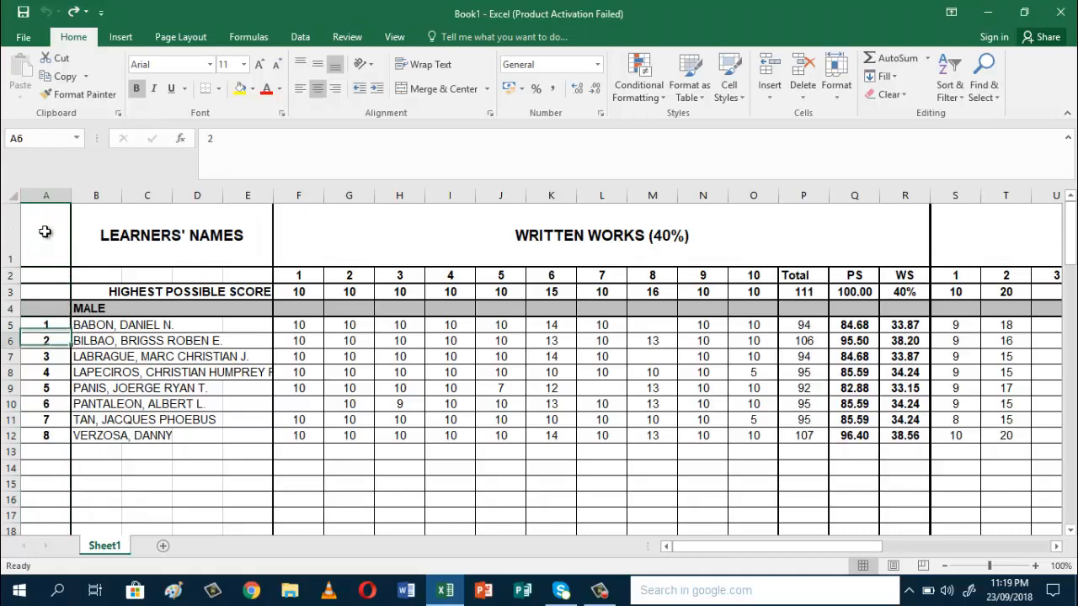
{"action": "key", "text": "Down"}
{"action": "key", "text": "Down"}
{"action": "key", "text": "Down"}
{"action": "key", "text": "Down"}
{"action": "key", "text": "Down"}
{"action": "key", "text": "Down"}
{"action": "key", "text": "Down"}
{"action": "key", "text": "Down"}
{"action": "key", "text": "Down"}
{"action": "key", "text": "Down"}
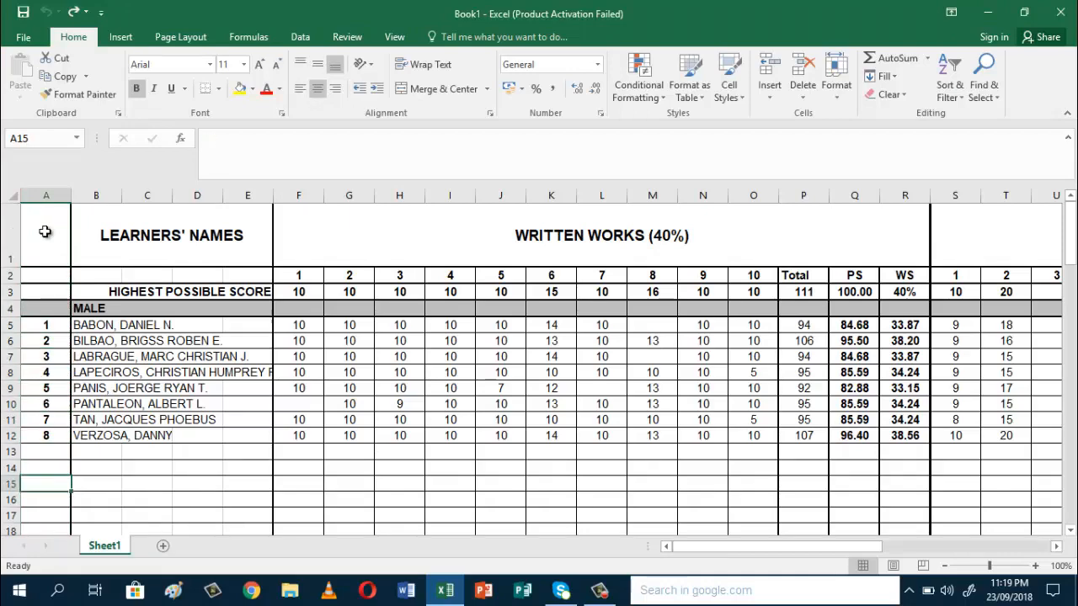
{"action": "key", "text": "Down"}
{"action": "key", "text": "Down"}
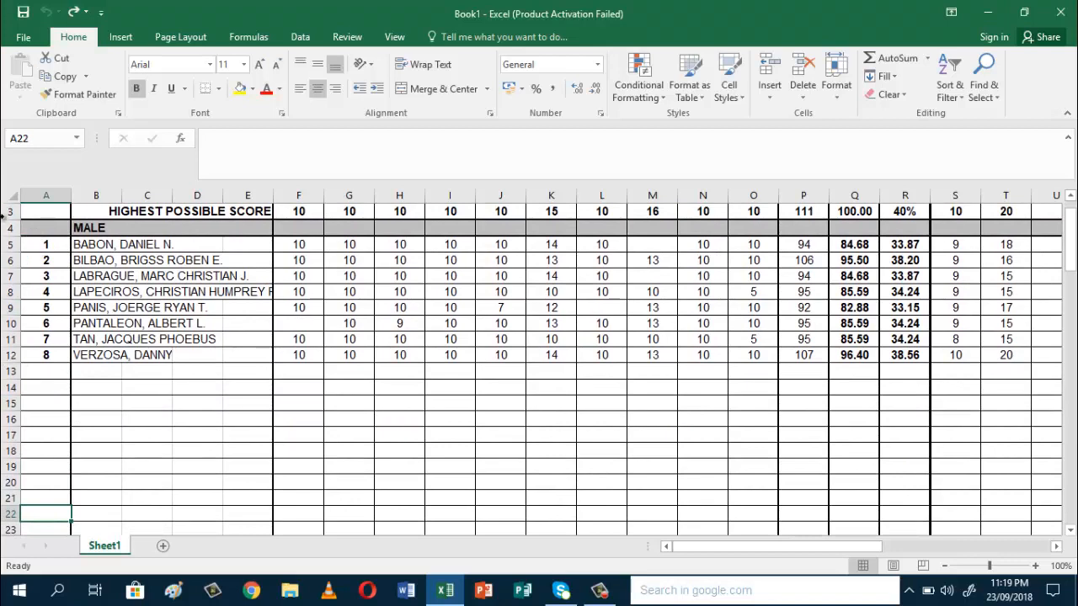
Examine how rows run horizontally by highlighting rows 3 to 21 and following row 14 across to column R.
{"action": "left_click", "coordinate": [10, 211]}
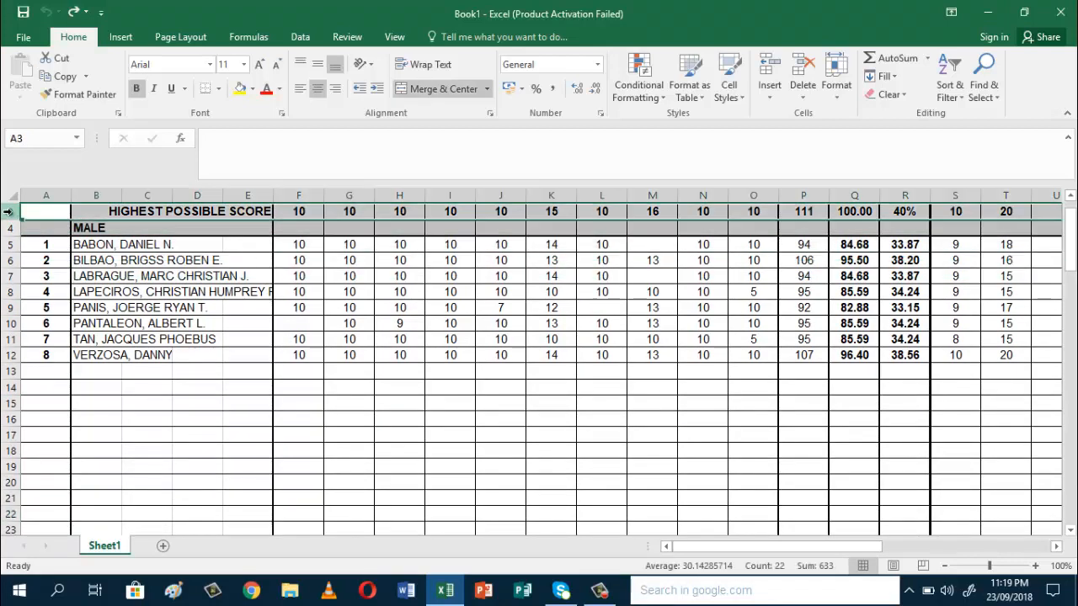
{"action": "left_click_drag", "start_coordinate": [10, 211], "coordinate": [10, 498]}
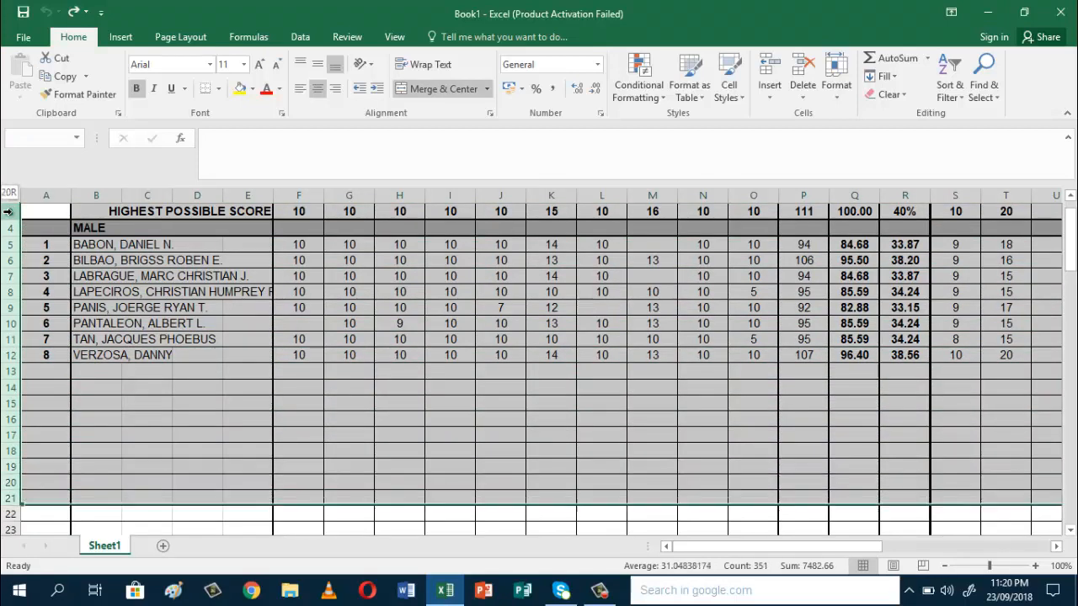
{"action": "left_click", "coordinate": [41, 388]}
{"action": "key", "text": "Right"}
{"action": "key", "text": "Right"}
{"action": "key", "text": "Right"}
{"action": "key", "text": "Right"}
{"action": "key", "text": "Right"}
{"action": "key", "text": "Right"}
{"action": "key", "text": "Right"}
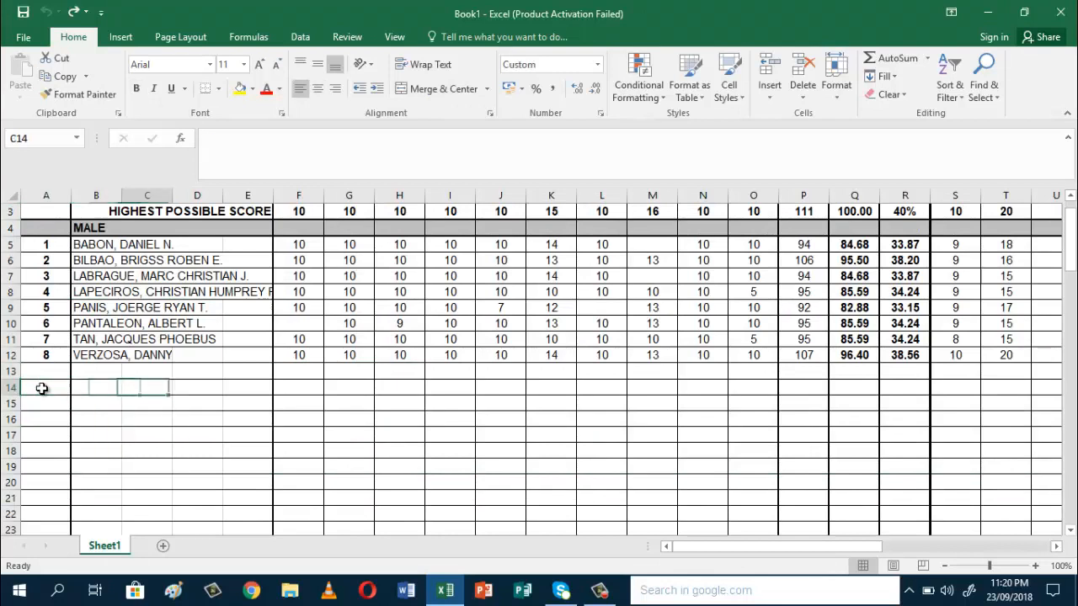
{"action": "key", "text": "Right"}
{"action": "key", "text": "Right"}
{"action": "key", "text": "Right"}
{"action": "key", "text": "Right"}
{"action": "key", "text": "Right"}
{"action": "key", "text": "Right"}
{"action": "key", "text": "Right"}
{"action": "key", "text": "Right"}
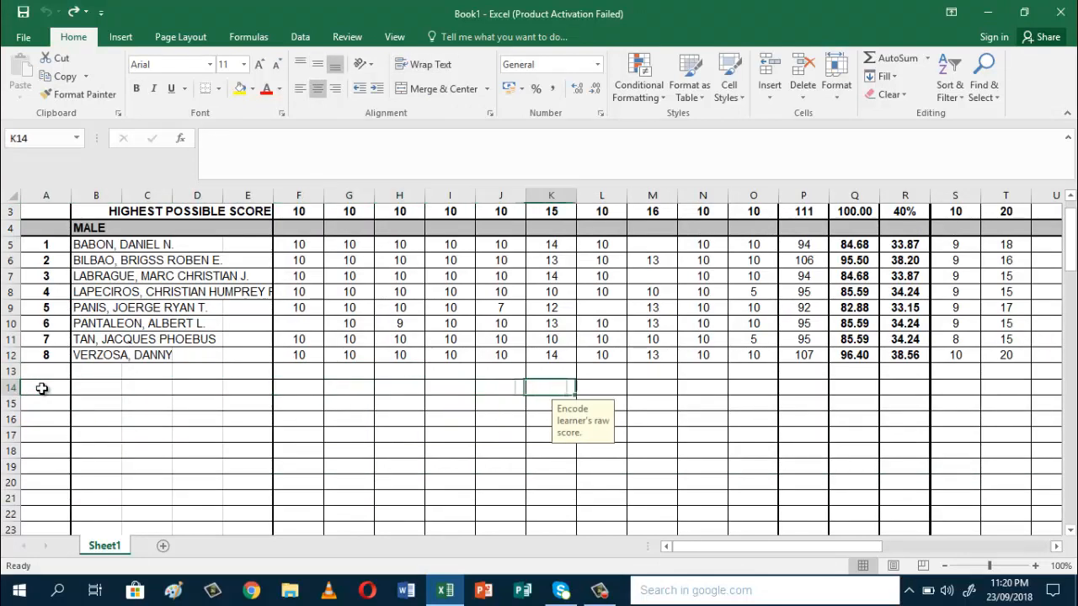
{"action": "key", "text": "Right"}
{"action": "key", "text": "Right"}
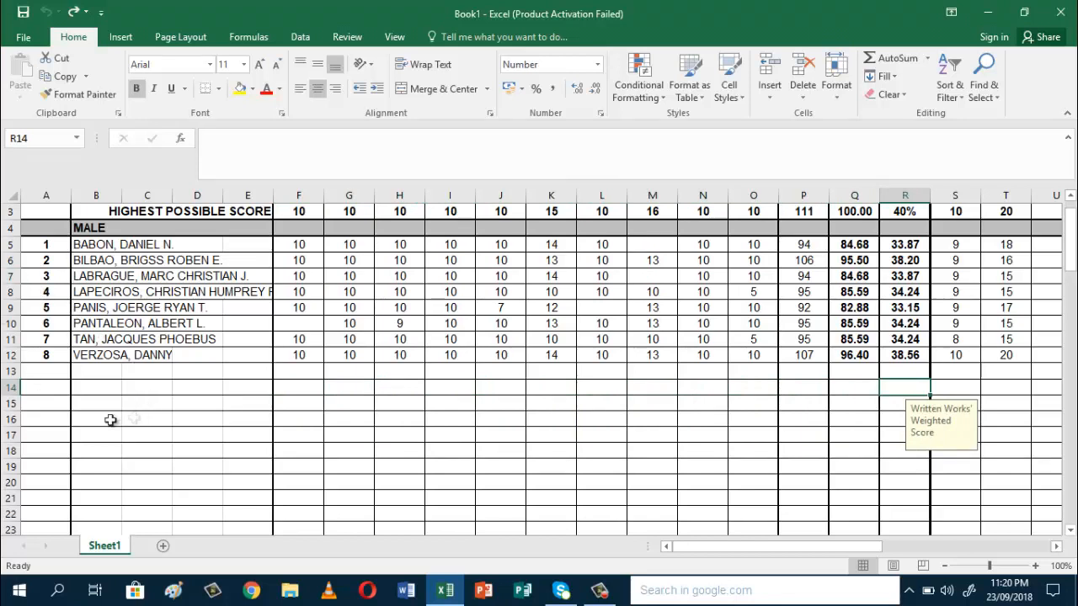
Delete the empty sheet rows 14 to 54 between the male and female learner lists.
{"action": "left_click", "coordinate": [10, 388]}
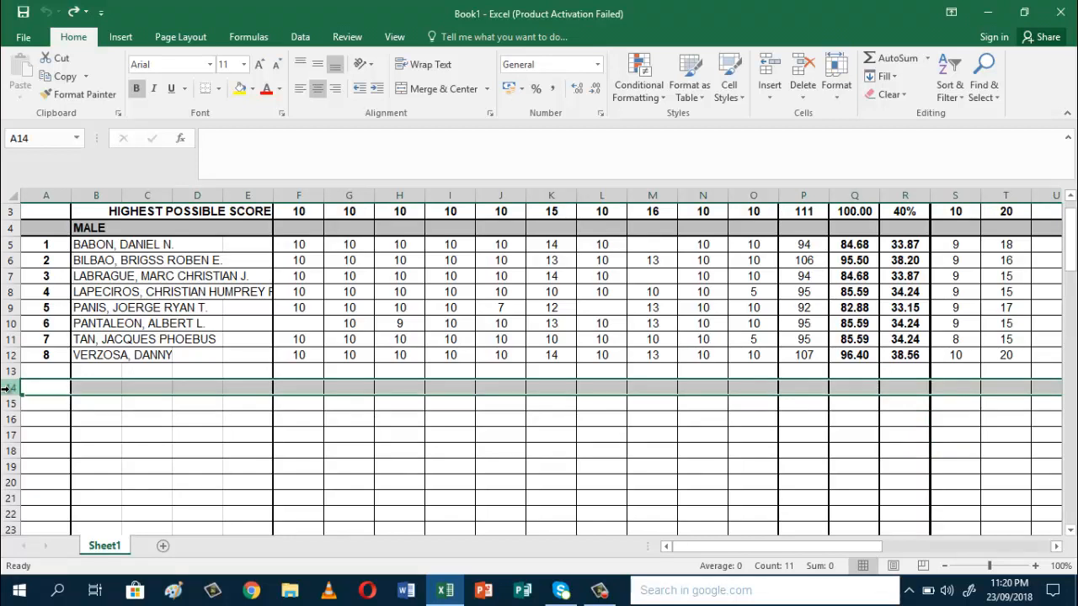
{"action": "left_click_drag", "start_coordinate": [6, 388], "coordinate": [10, 452]}
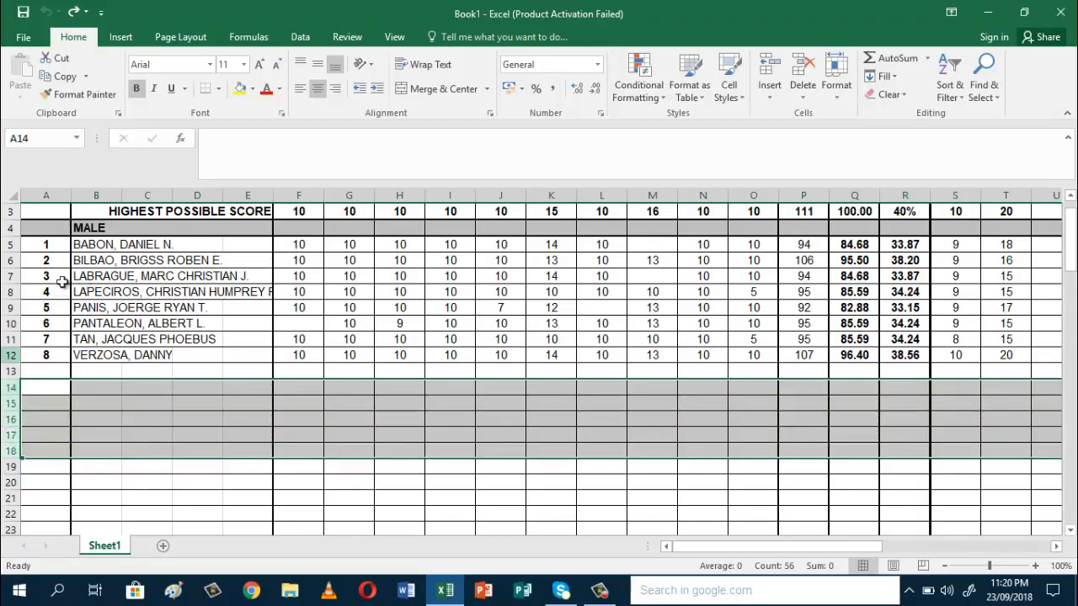
{"action": "left_click", "coordinate": [85, 385]}
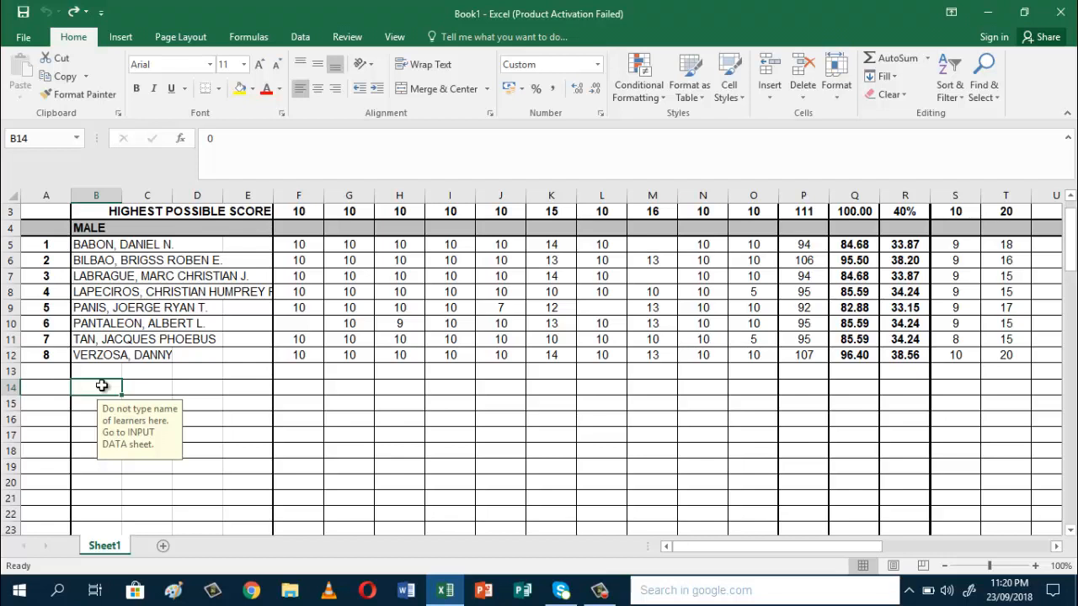
{"action": "key", "text": "shift+Down"}
{"action": "key", "text": "shift+Down"}
{"action": "key", "text": "shift+Down"}
{"action": "key", "text": "shift+Down"}
{"action": "key", "text": "shift+Down"}
{"action": "key", "text": "shift+Down"}
{"action": "key", "text": "shift+Down"}
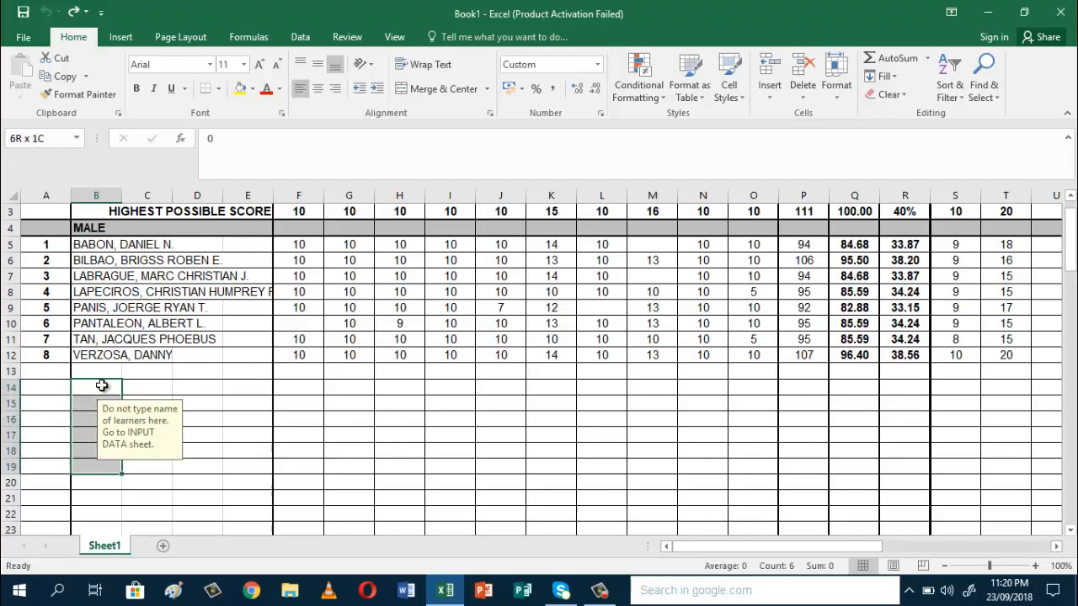
{"action": "key", "text": "shift+Down"}
{"action": "key", "text": "shift+Down"}
{"action": "key", "text": "shift+Down"}
{"action": "key", "text": "shift+Down"}
{"action": "key", "text": "shift+Down"}
{"action": "key", "text": "shift+Down"}
{"action": "key", "text": "shift+Down"}
{"action": "key", "text": "shift+Down"}
{"action": "key", "text": "shift+Down"}
{"action": "key", "text": "shift+Down"}
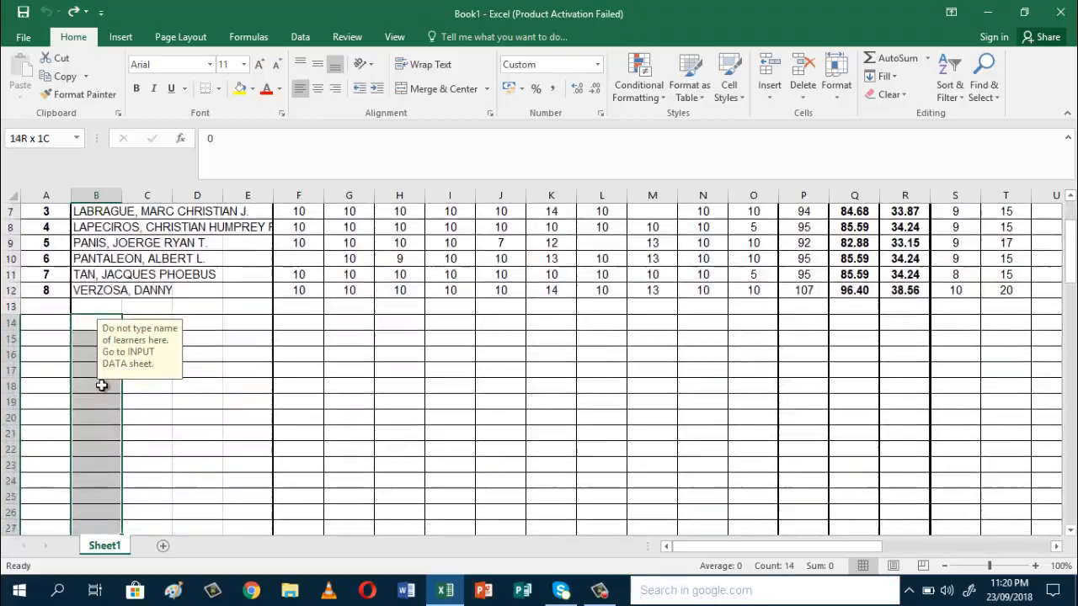
{"action": "key", "text": "shift+Down"}
{"action": "key", "text": "shift+Down"}
{"action": "key", "text": "shift+Down"}
{"action": "key", "text": "shift+Down"}
{"action": "key", "text": "shift+Down"}
{"action": "key", "text": "shift+Down"}
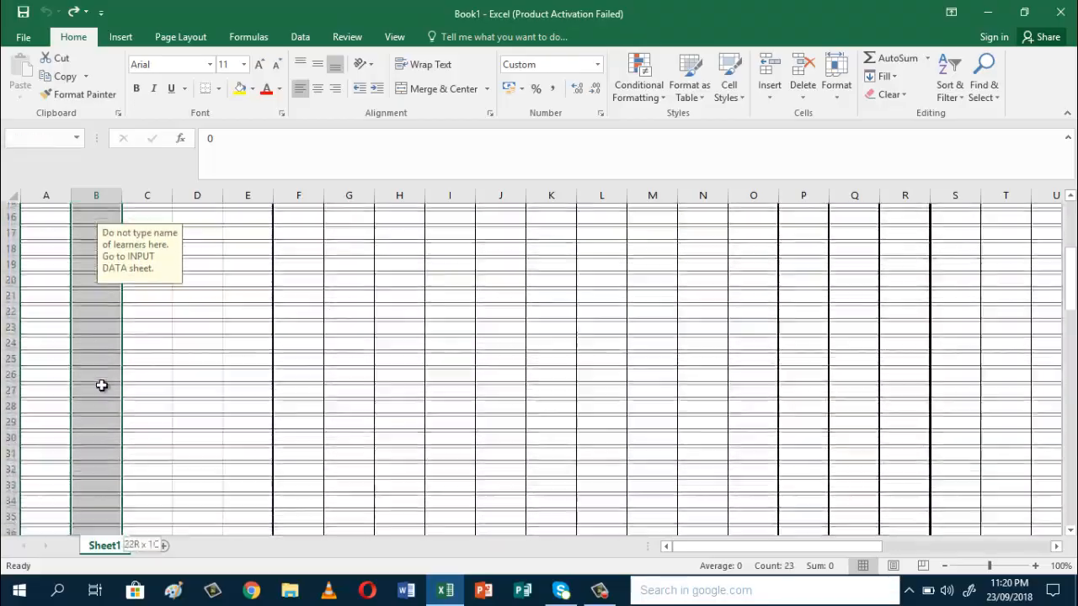
{"action": "key", "text": "shift+Down"}
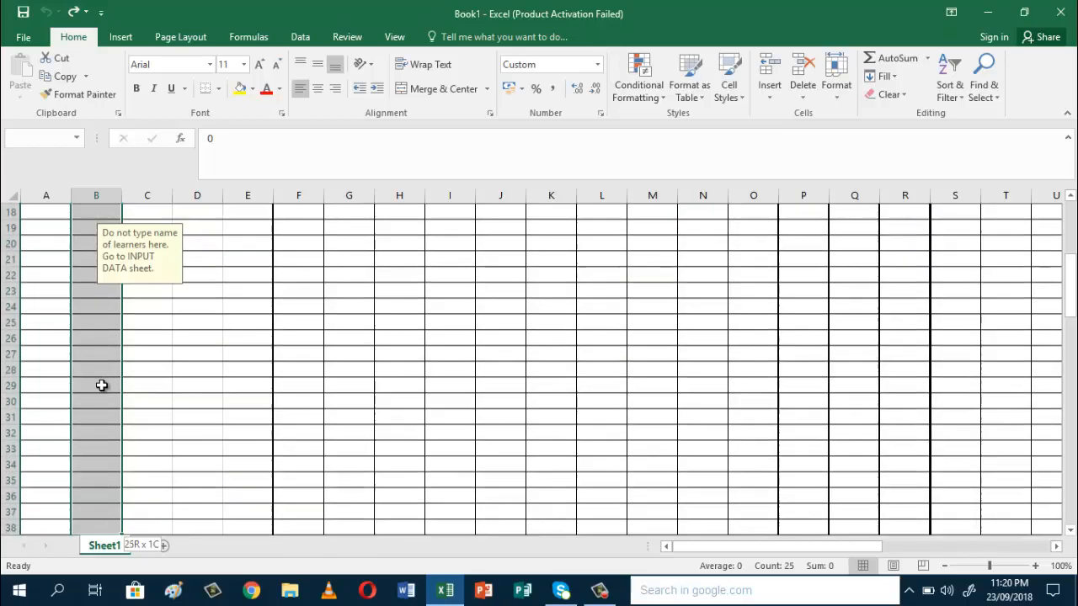
{"action": "key", "text": "shift+Down"}
{"action": "key", "text": "shift+Down"}
{"action": "key", "text": "shift+Down"}
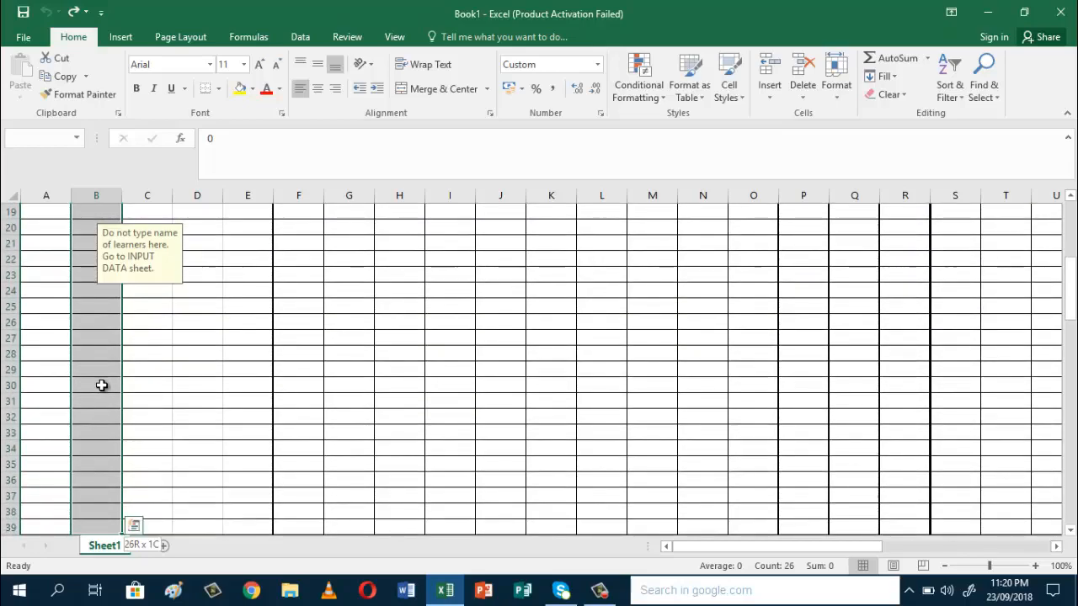
{"action": "key", "text": "shift+Down"}
{"action": "key", "text": "shift+Down"}
{"action": "key", "text": "shift+Down"}
{"action": "key", "text": "shift+Down"}
{"action": "key", "text": "shift+Down"}
{"action": "key", "text": "shift+Down"}
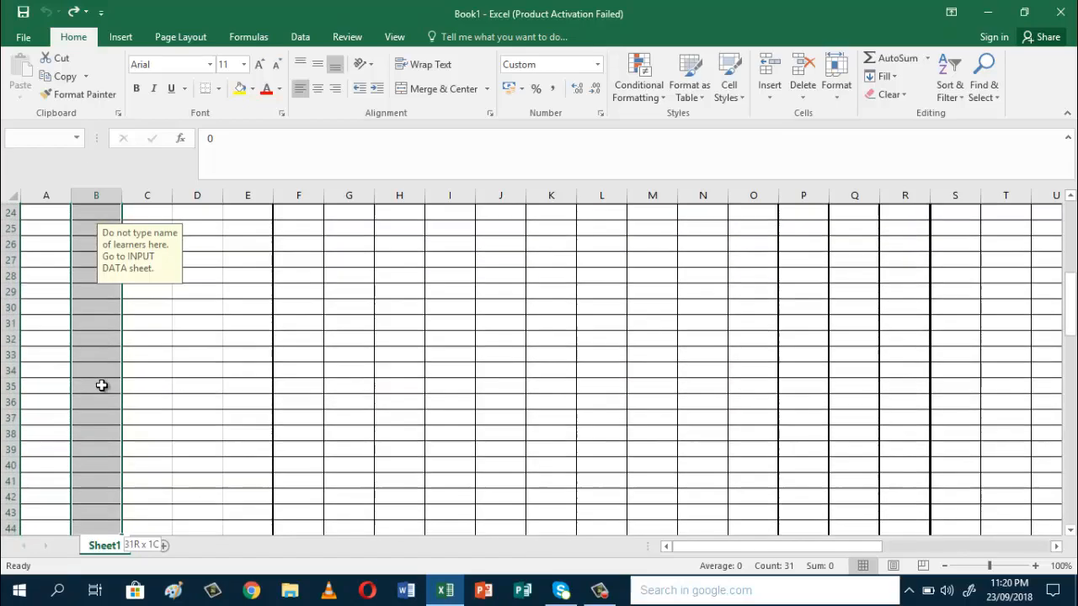
{"action": "key", "text": "shift+Down"}
{"action": "key", "text": "shift+Down"}
{"action": "key", "text": "shift+Down"}
{"action": "key", "text": "shift+Down"}
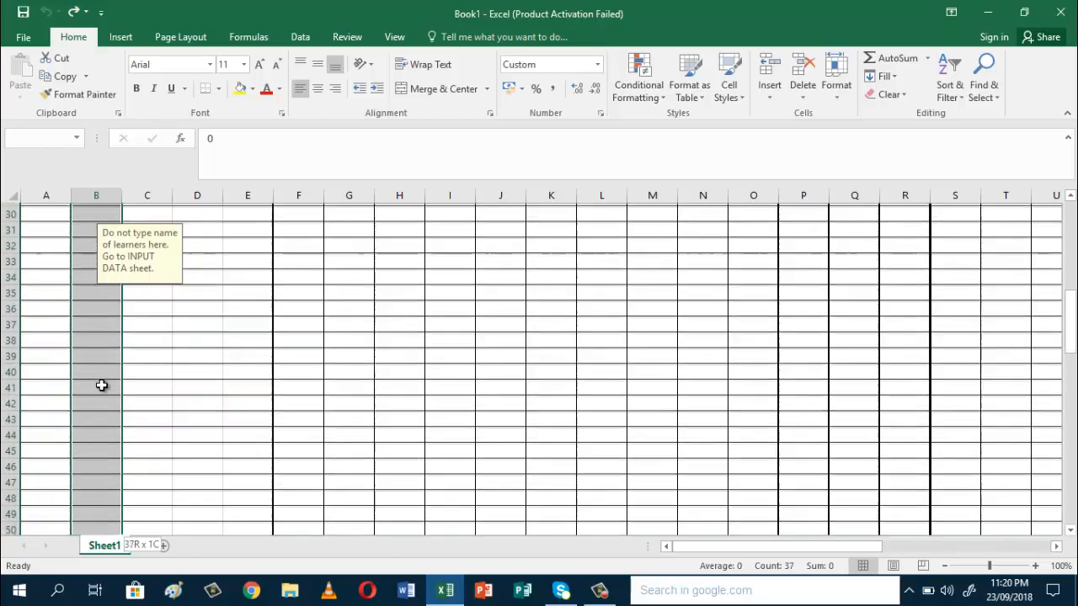
{"action": "key", "text": "shift+Down"}
{"action": "key", "text": "shift+Down"}
{"action": "key", "text": "shift+Down"}
{"action": "key", "text": "shift+Down"}
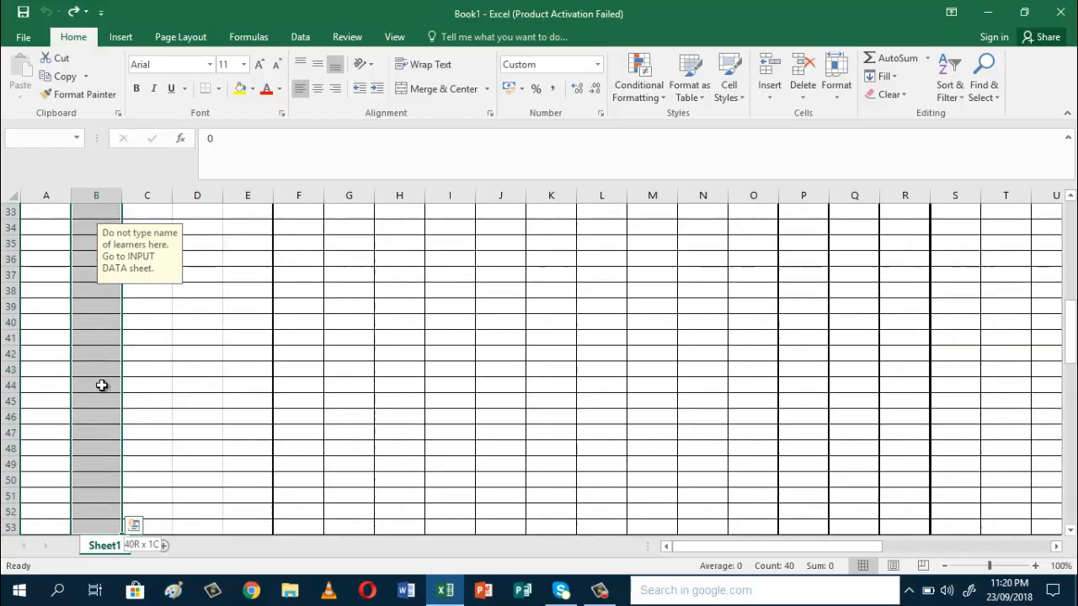
{"action": "key", "text": "shift+Up"}
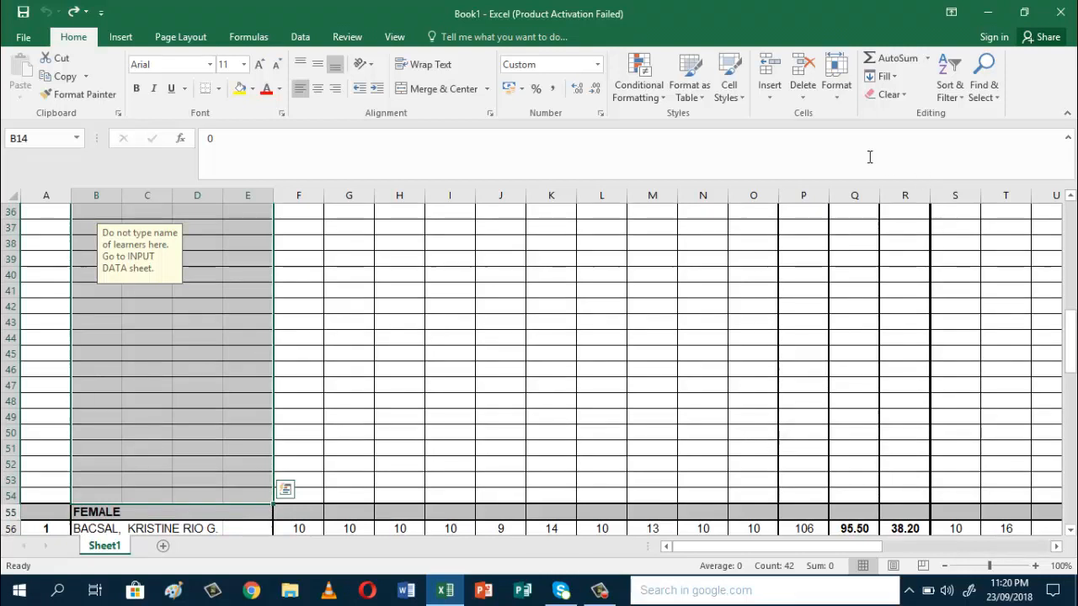
{"action": "left_click", "coordinate": [806, 99]}
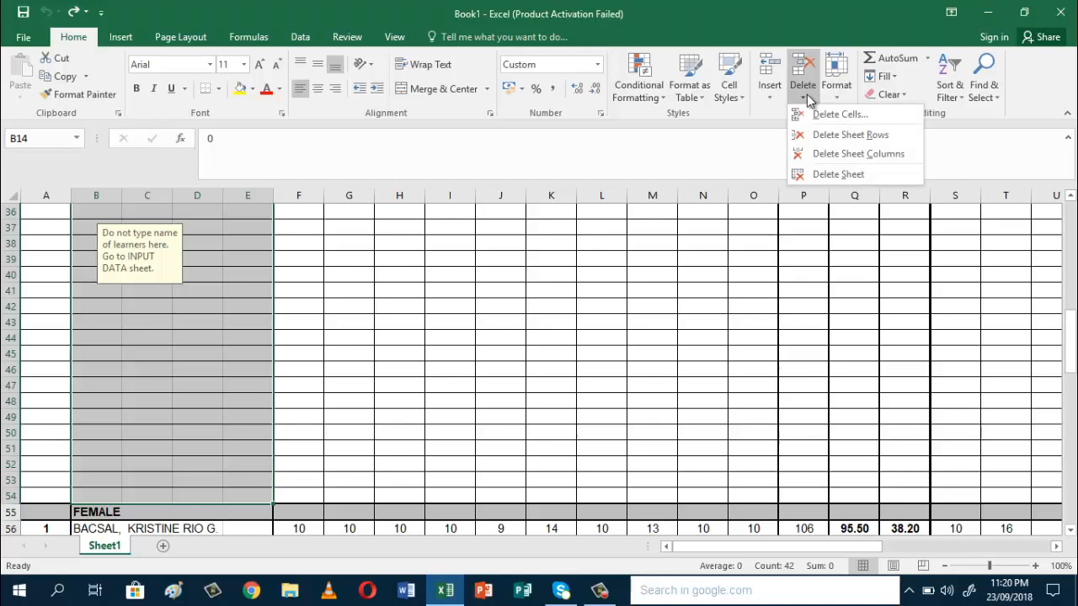
{"action": "left_click", "coordinate": [825, 135]}
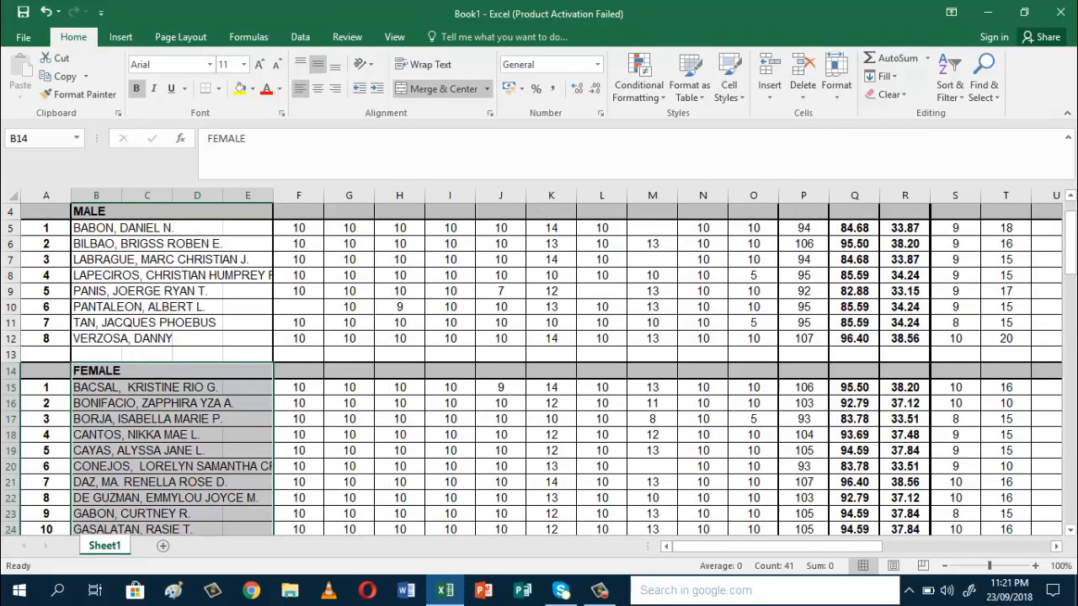
Delete the empty sheet rows 41 to 64 below the female learners and clear the leftover number in A40.
{"action": "left_click_drag", "start_coordinate": [1071, 263], "coordinate": [1069, 345]}
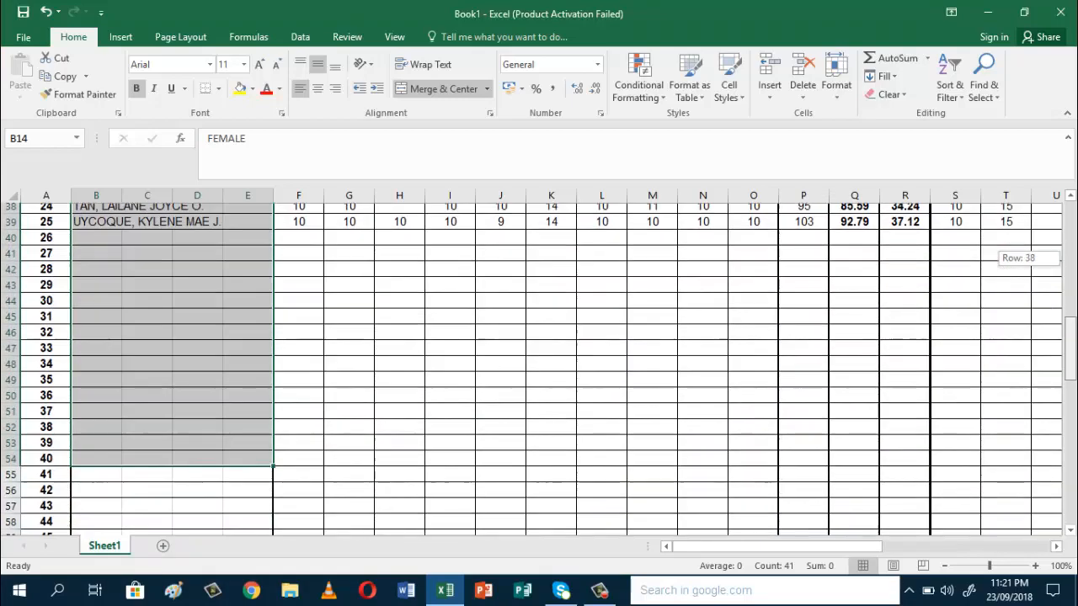
{"action": "left_click", "coordinate": [9, 259]}
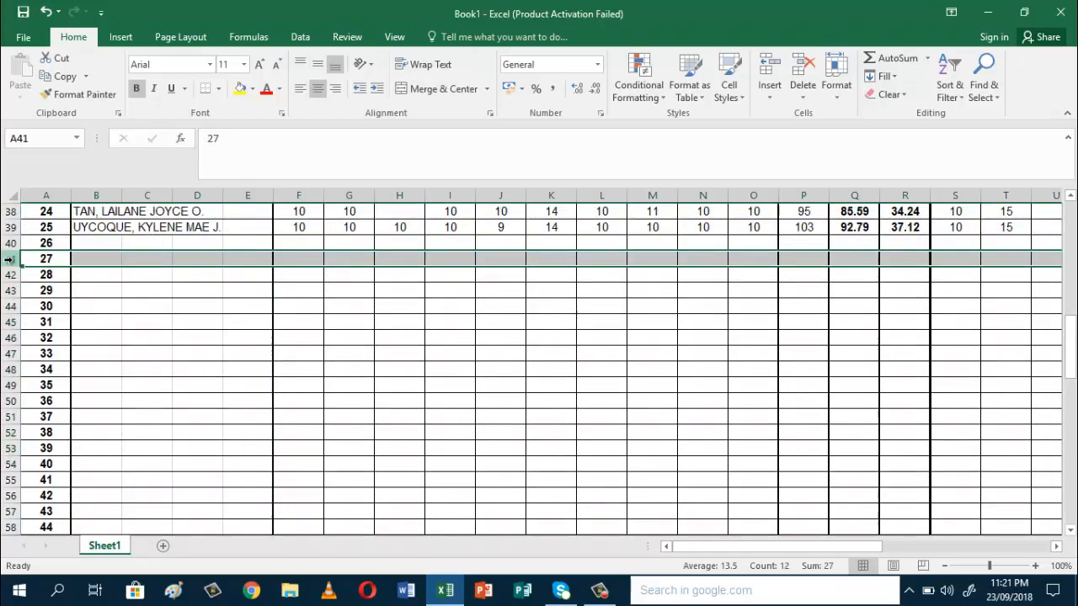
{"action": "left_click_drag", "start_coordinate": [8, 260], "coordinate": [9, 497]}
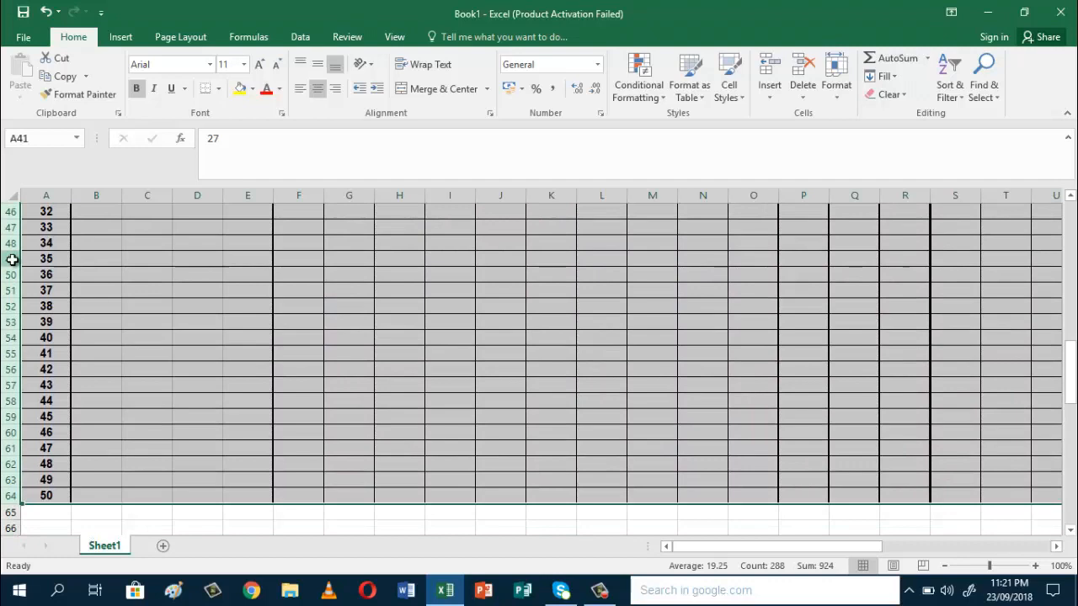
{"action": "left_click", "coordinate": [802, 100]}
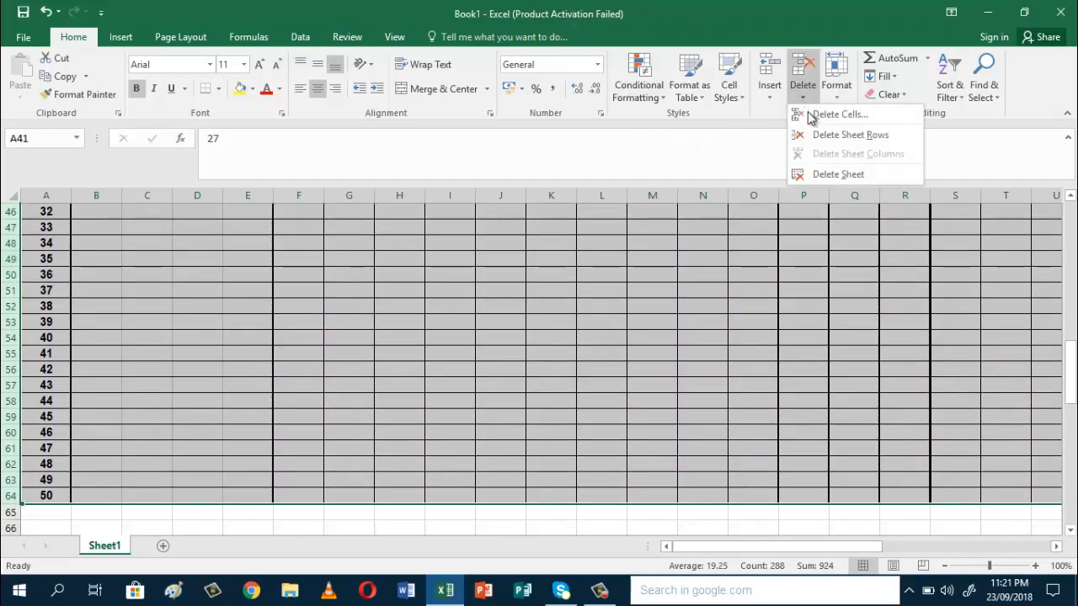
{"action": "left_click", "coordinate": [820, 133]}
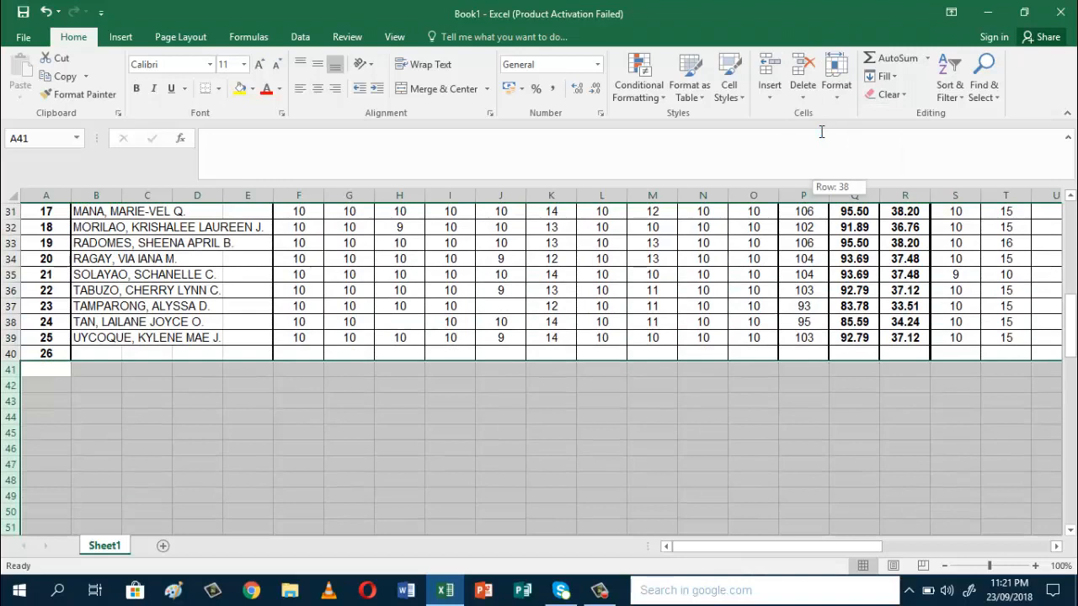
{"action": "left_click", "coordinate": [44, 354]}
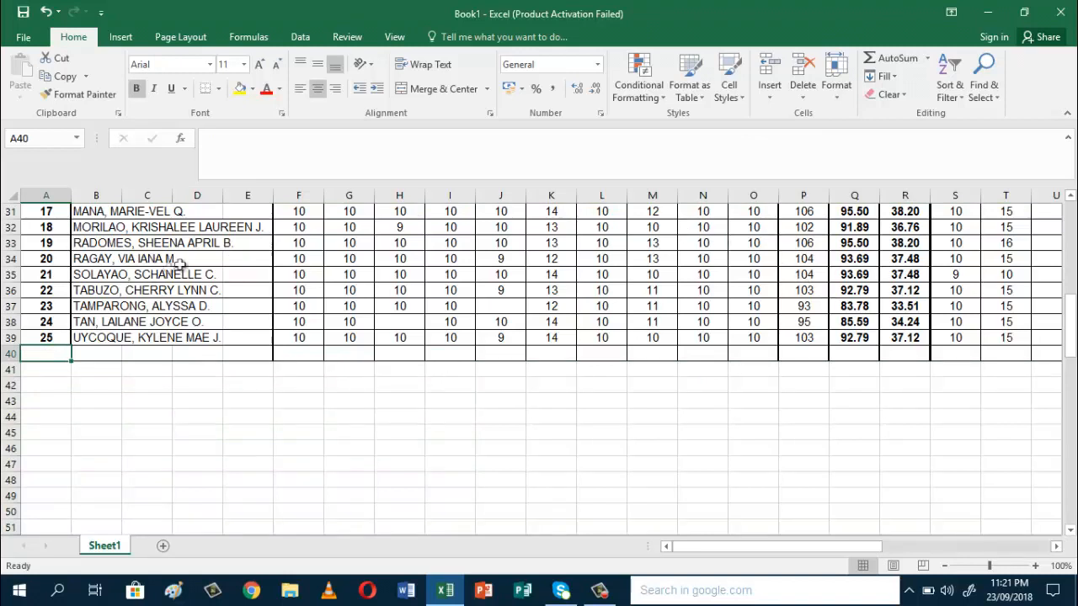
Undo the clearing of A40 and the deletion of rows 41 to 64.
{"action": "left_click", "coordinate": [46, 14]}
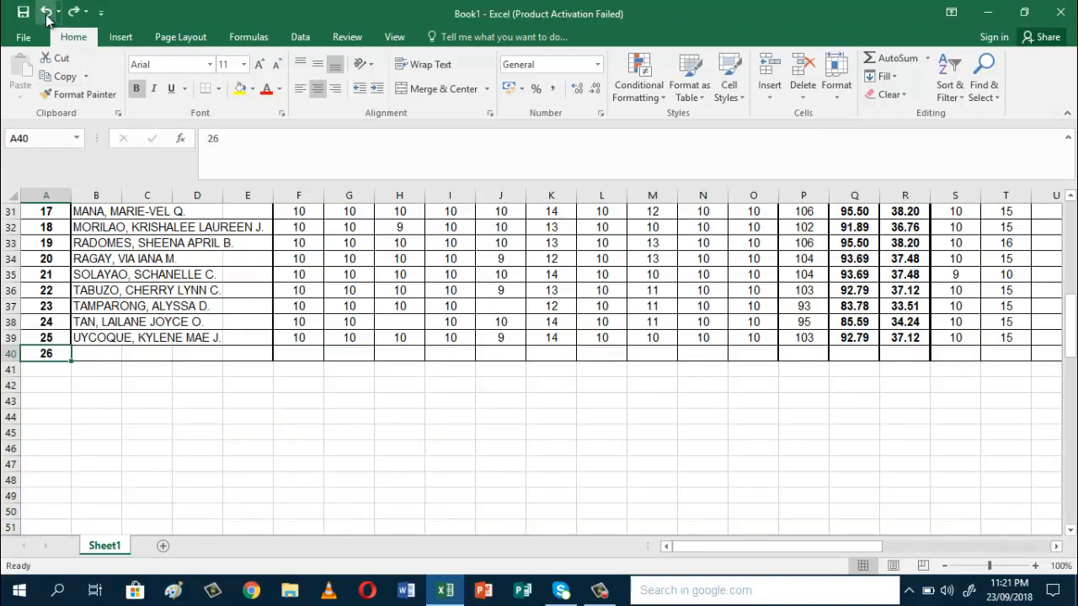
{"action": "left_click", "coordinate": [47, 13]}
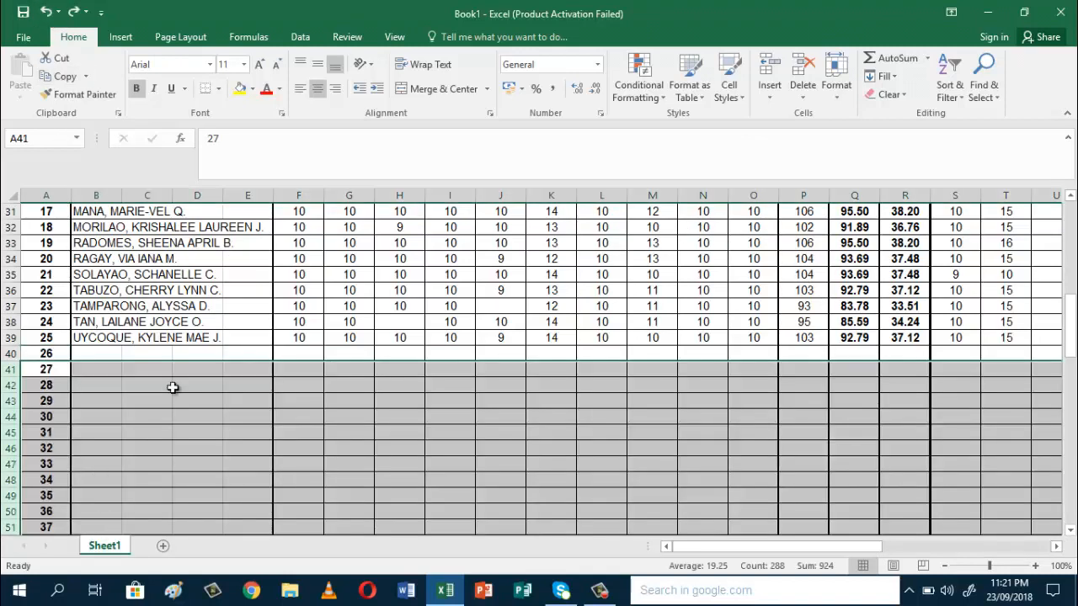
{"action": "left_click", "coordinate": [151, 408]}
Select cells B41 to B64, delete their entire rows with Delete Cells, and clear the leftover number in A40.
{"action": "left_click", "coordinate": [99, 373]}
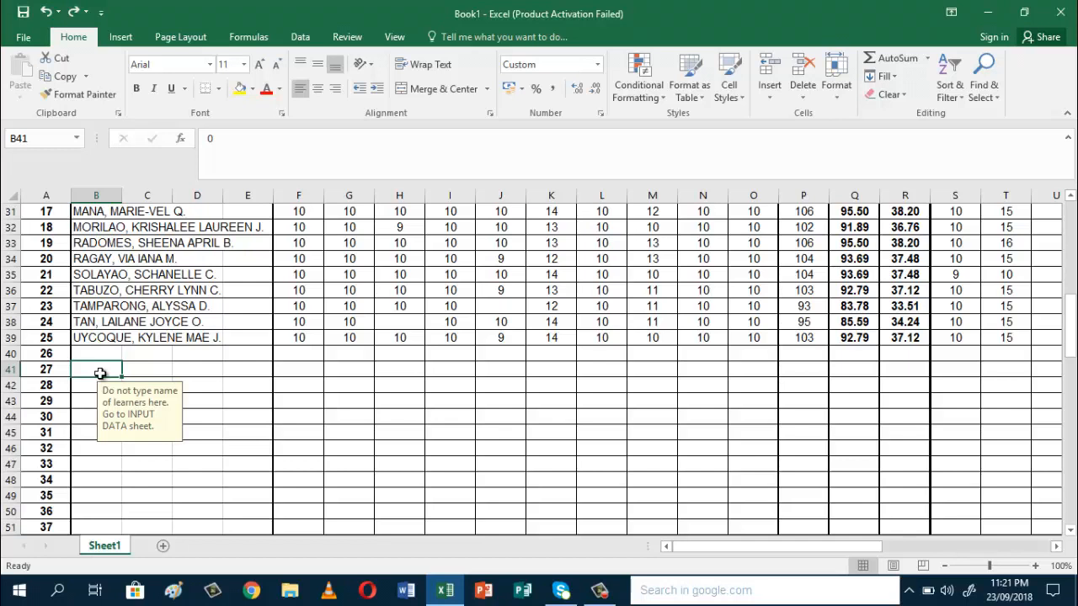
{"action": "key", "text": "shift+Down"}
{"action": "key", "text": "shift+Down"}
{"action": "key", "text": "shift+Down"}
{"action": "key", "text": "shift+Down"}
{"action": "key", "text": "shift+Down"}
{"action": "key", "text": "shift+Down"}
{"action": "key", "text": "shift+Down"}
{"action": "key", "text": "shift+Down"}
{"action": "key", "text": "shift+Down"}
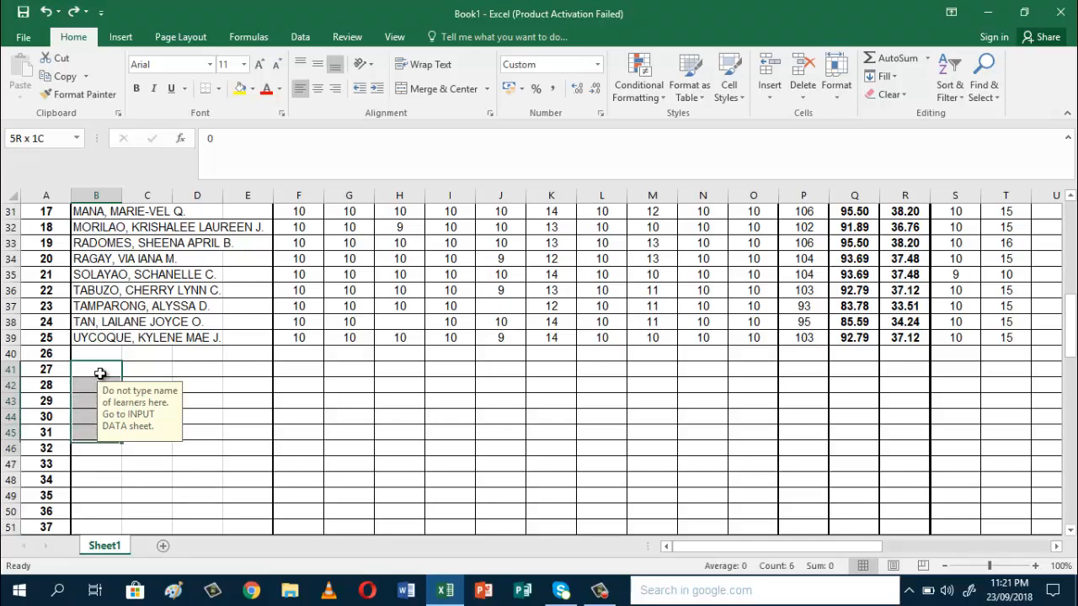
{"action": "key", "text": "shift+Down"}
{"action": "key", "text": "shift+Down"}
{"action": "key", "text": "shift+Down"}
{"action": "key", "text": "shift+Down"}
{"action": "key", "text": "shift+Down"}
{"action": "key", "text": "shift+Down"}
{"action": "key", "text": "shift+Down"}
{"action": "key", "text": "shift+Down"}
{"action": "key", "text": "shift+Down"}
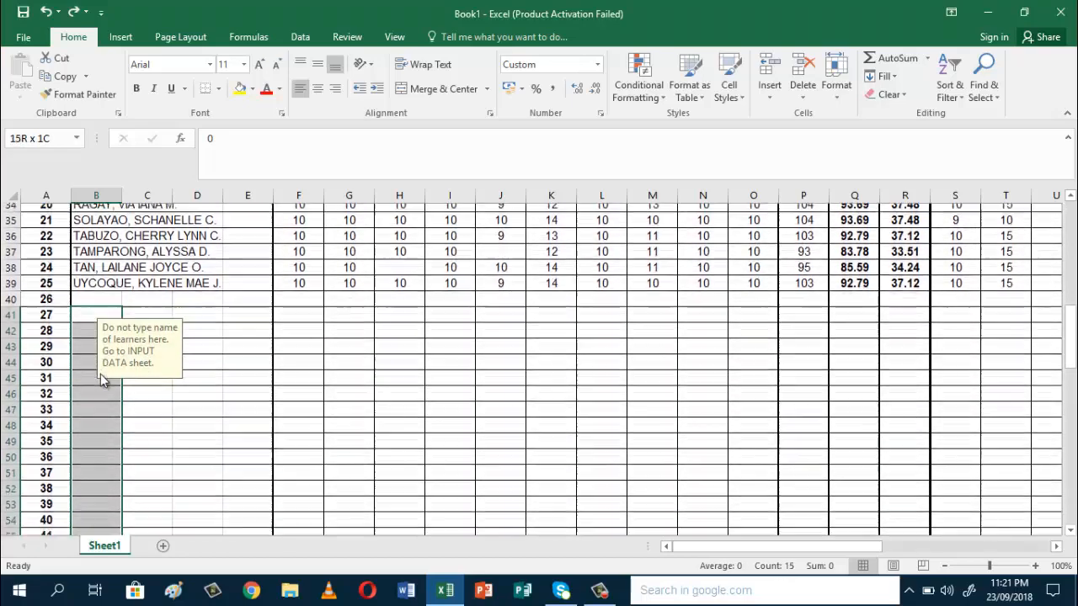
{"action": "key", "text": "shift+Down"}
{"action": "key", "text": "shift+Down"}
{"action": "key", "text": "shift+Down"}
{"action": "key", "text": "shift+Down"}
{"action": "key", "text": "shift+Down"}
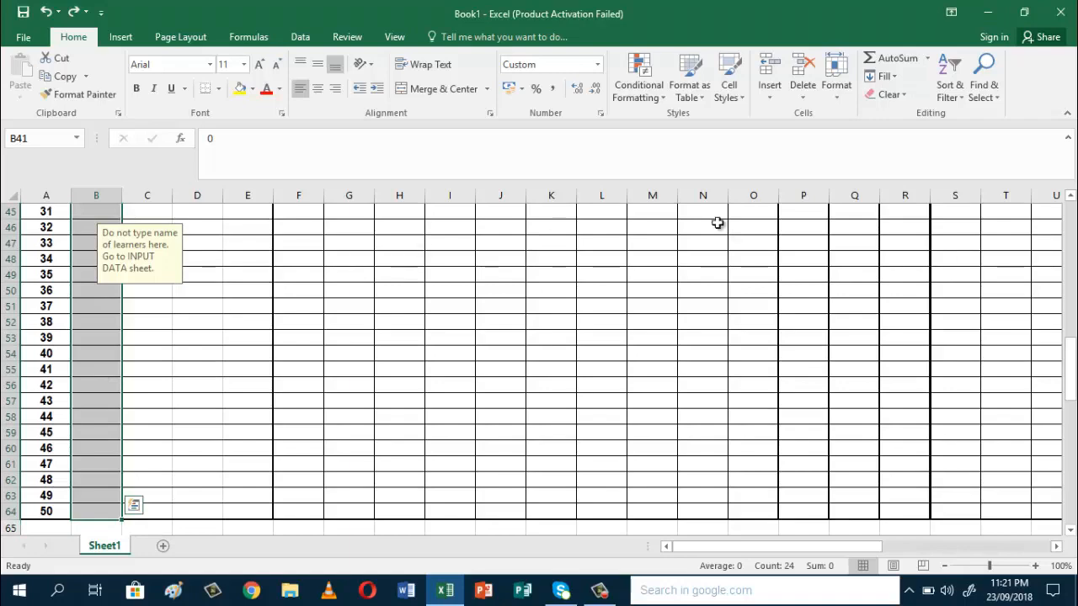
{"action": "left_click", "coordinate": [802, 97]}
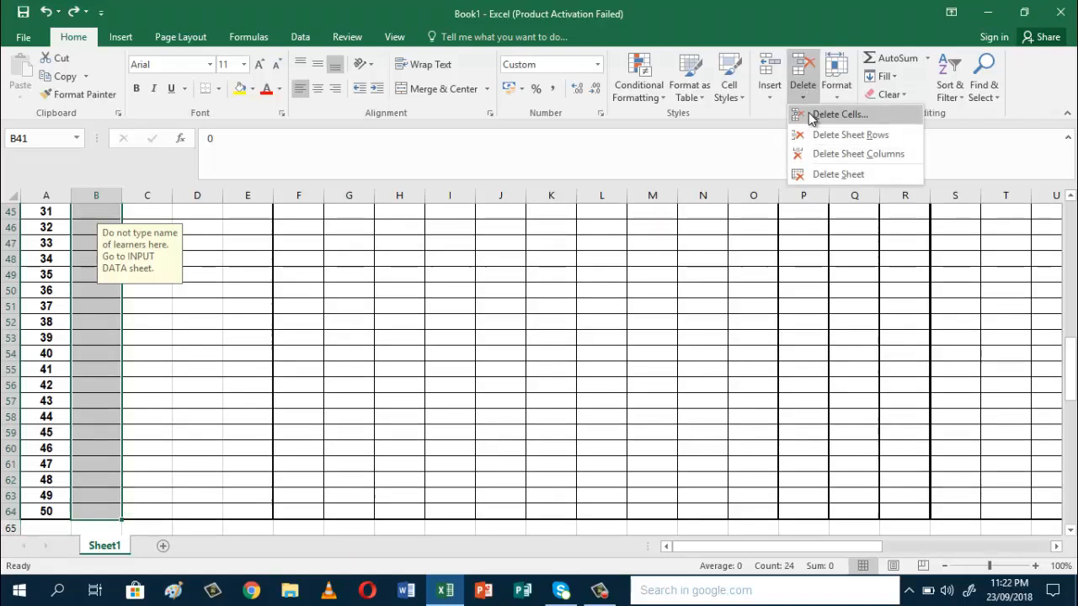
{"action": "left_click", "coordinate": [810, 115]}
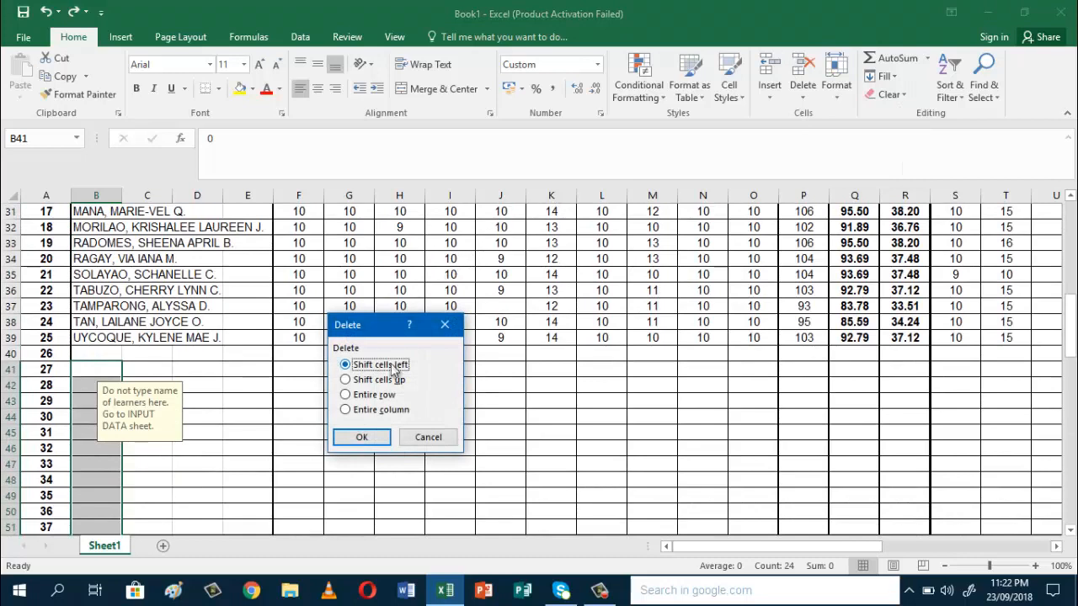
{"action": "left_click", "coordinate": [346, 395]}
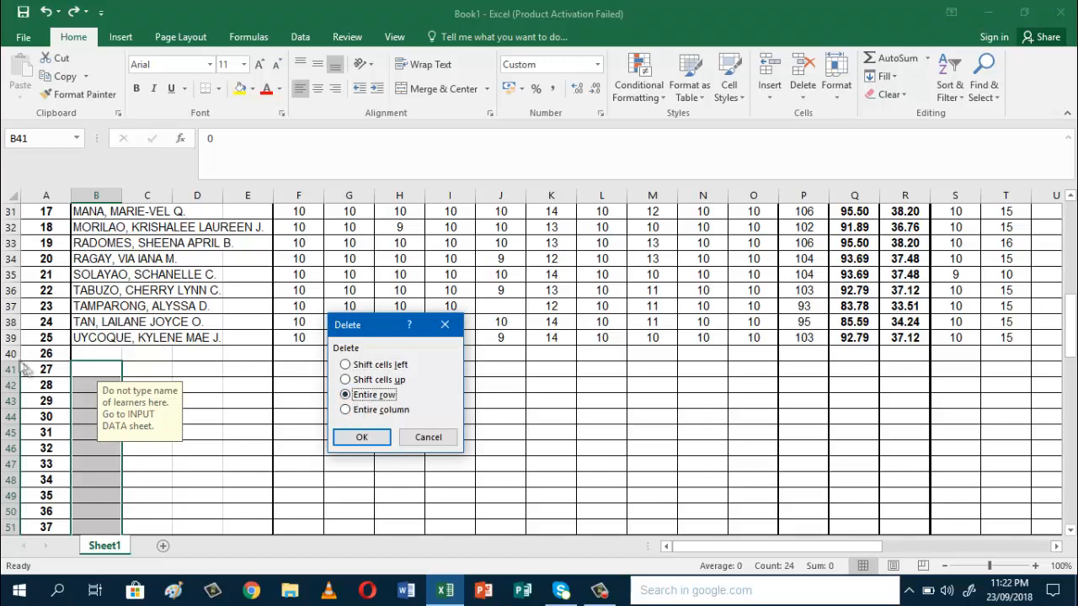
{"action": "left_click", "coordinate": [365, 436]}
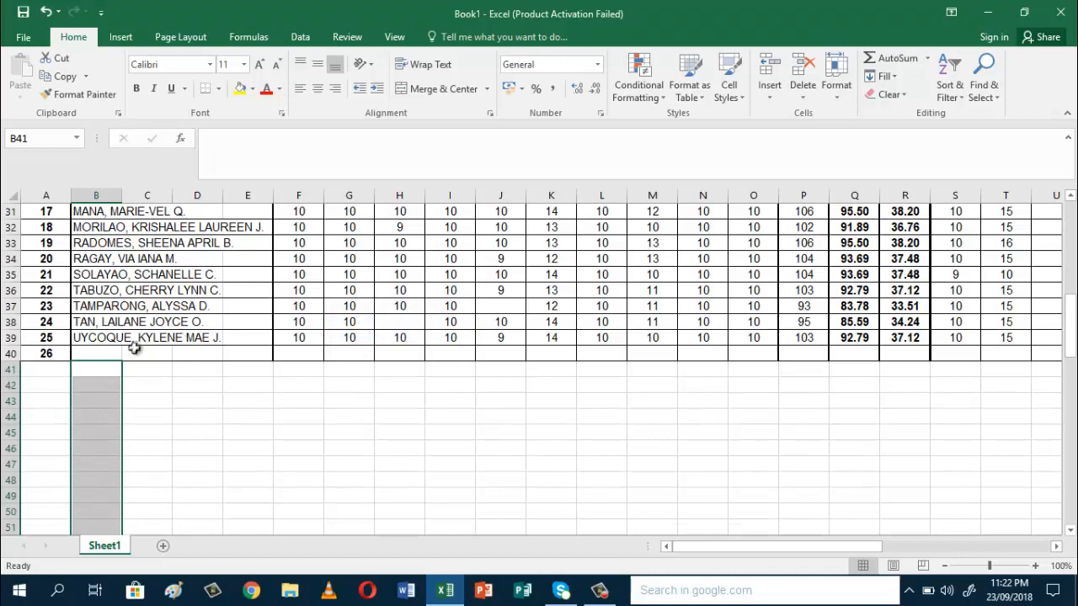
{"action": "left_click", "coordinate": [41, 353]}
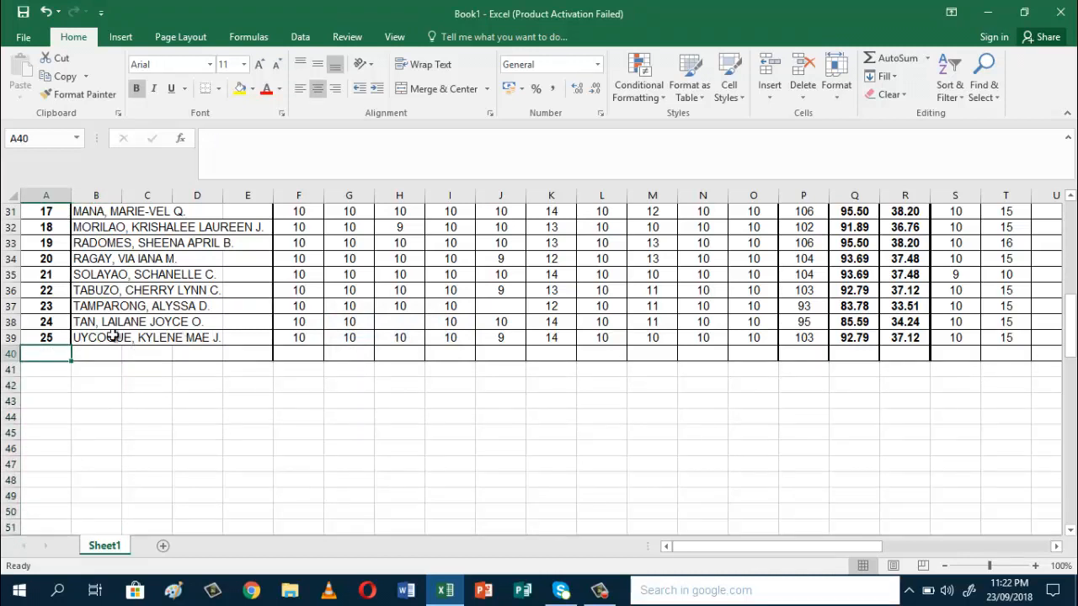
Insert a blank sheet row above the WRITTEN WORKS (40%) heading.
{"action": "left_click_drag", "start_coordinate": [1067, 344], "coordinate": [1066, 227]}
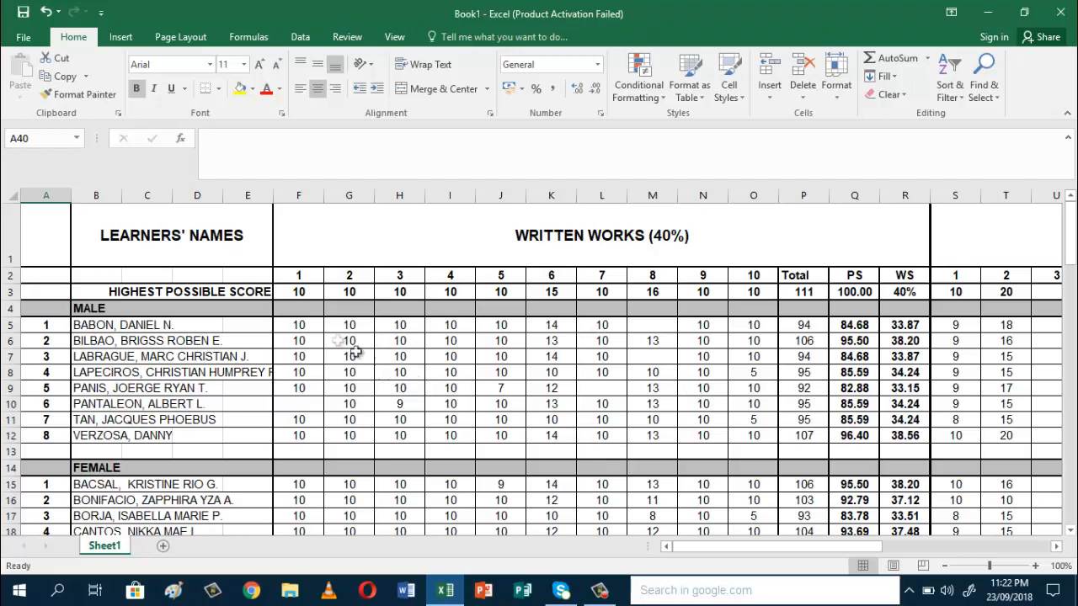
{"action": "left_click", "coordinate": [320, 226]}
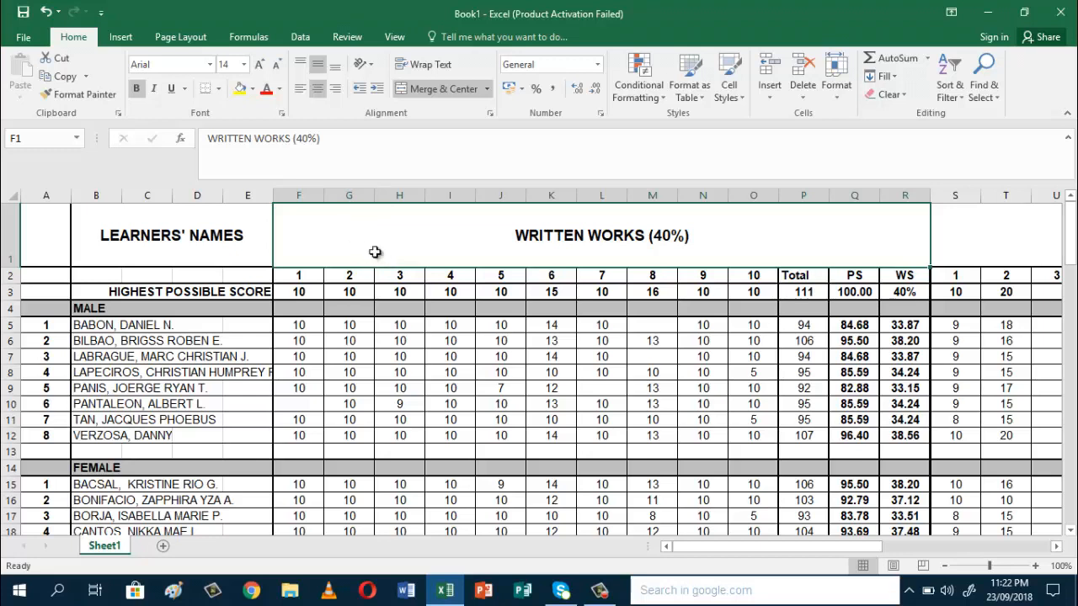
{"action": "left_click", "coordinate": [303, 277]}
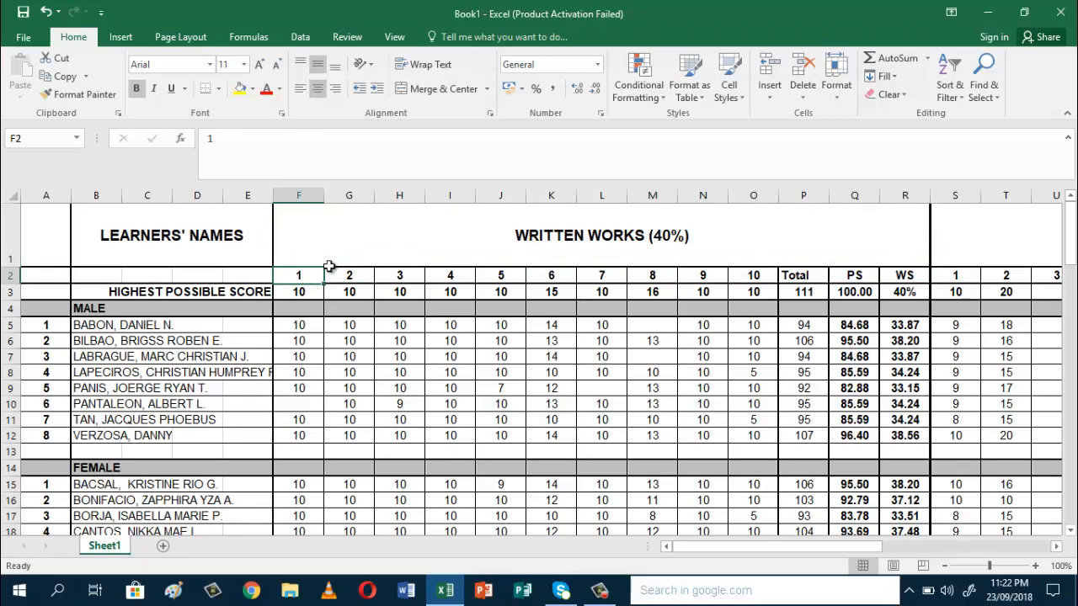
{"action": "left_click", "coordinate": [330, 261]}
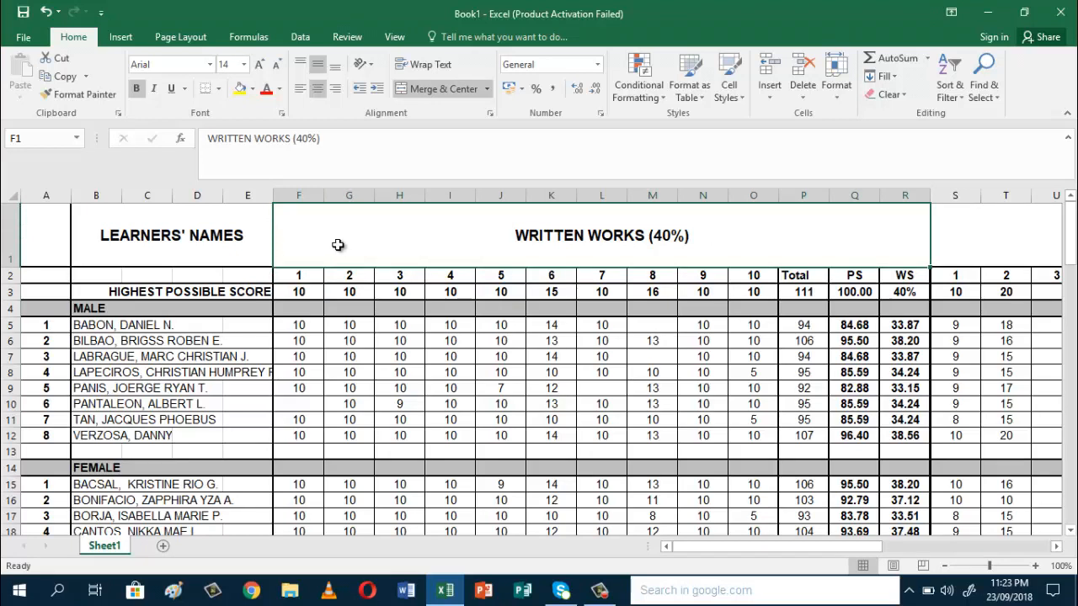
{"action": "left_click", "coordinate": [770, 100]}
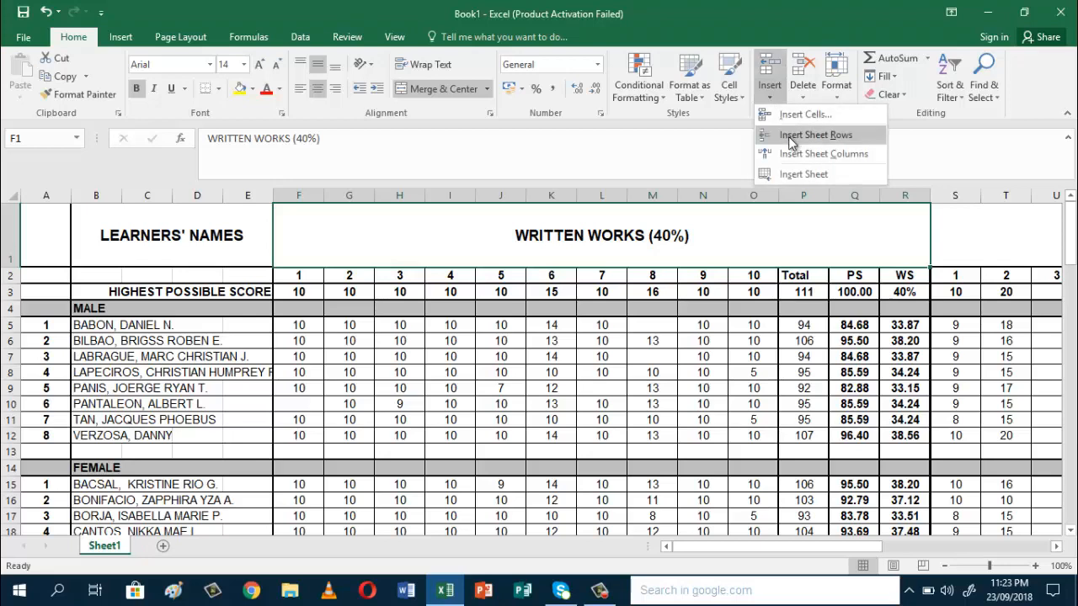
{"action": "left_click", "coordinate": [791, 136]}
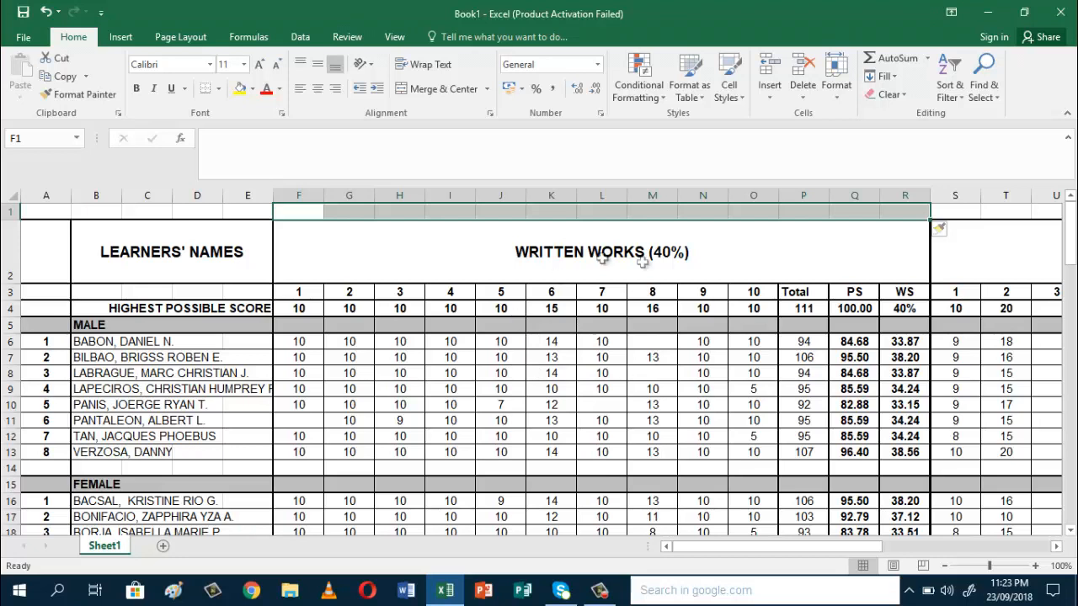
{"action": "left_click_drag", "start_coordinate": [467, 429], "coordinate": [497, 407]}
{"action": "left_click", "coordinate": [581, 368], "text": "shift"}
{"action": "left_click", "coordinate": [771, 342]}
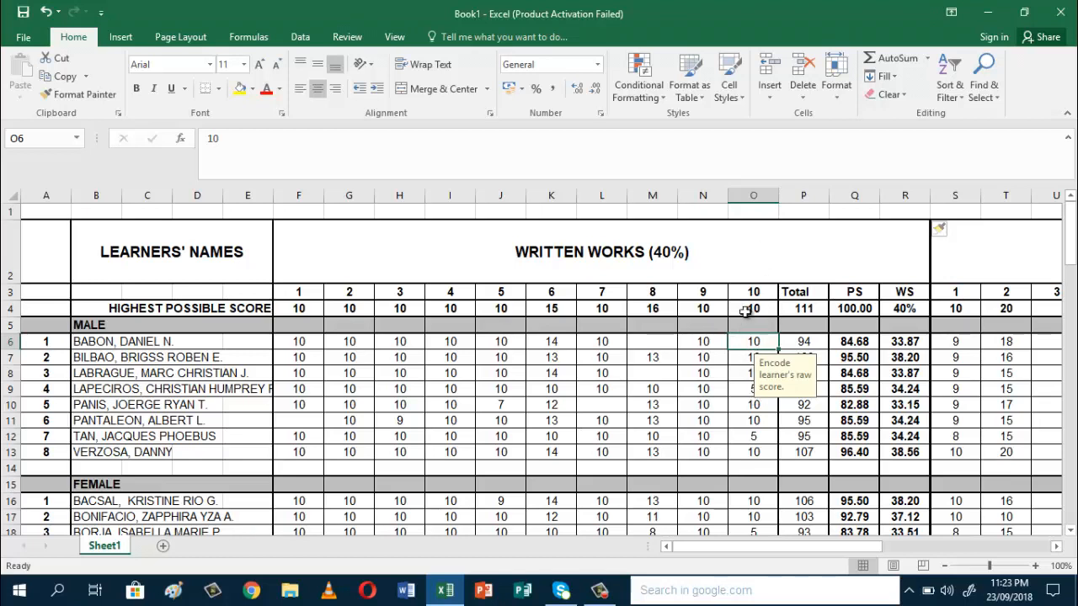
Try inserting a sheet column before written work 10 in column O, and undo the insertion.
{"action": "left_click", "coordinate": [754, 292]}
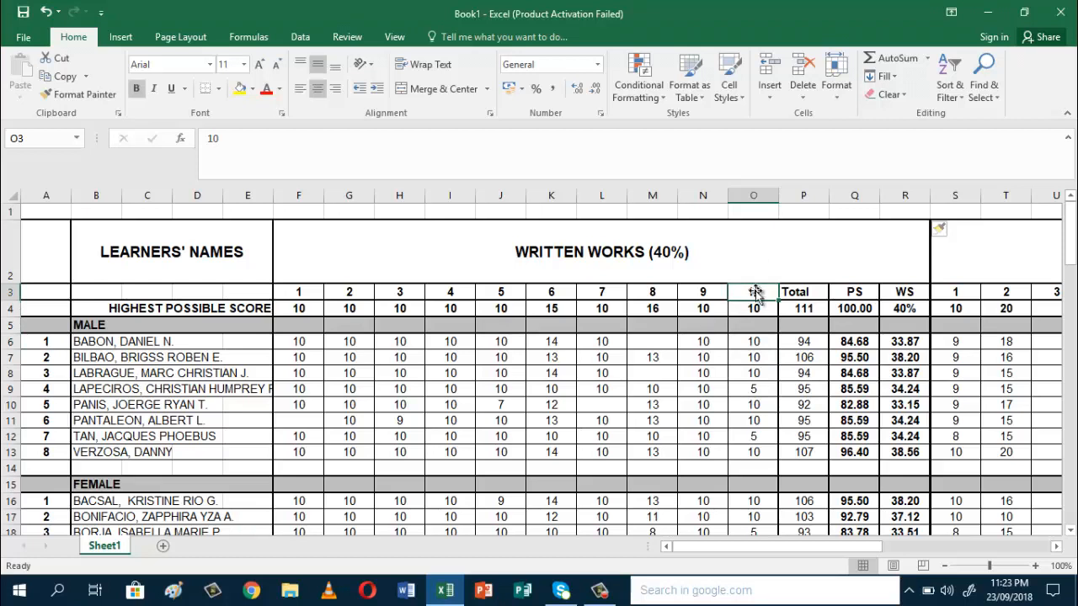
{"action": "left_click", "coordinate": [767, 99]}
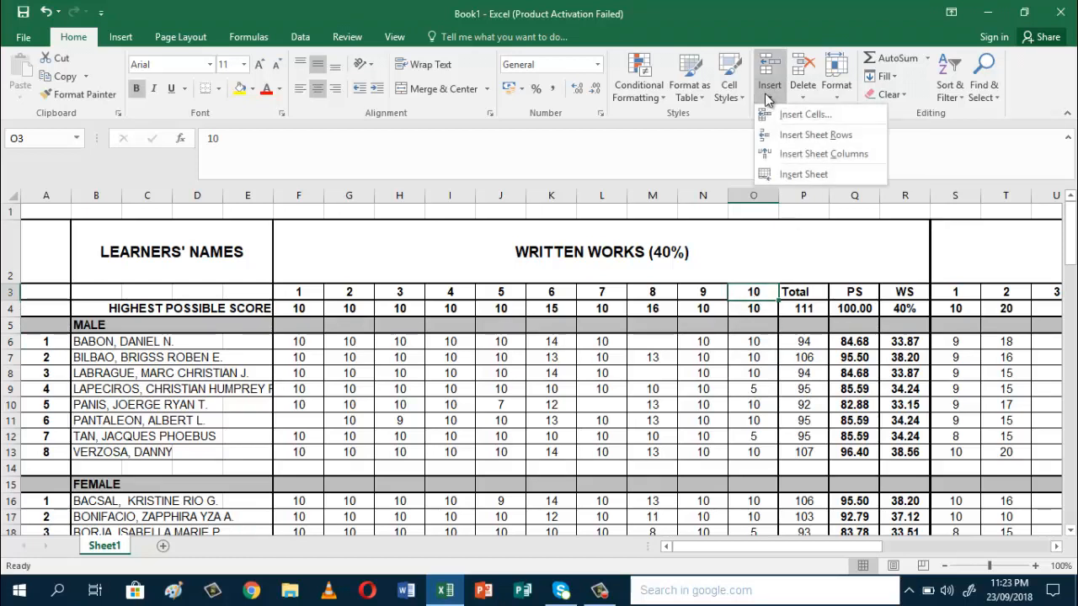
{"action": "left_click", "coordinate": [790, 153]}
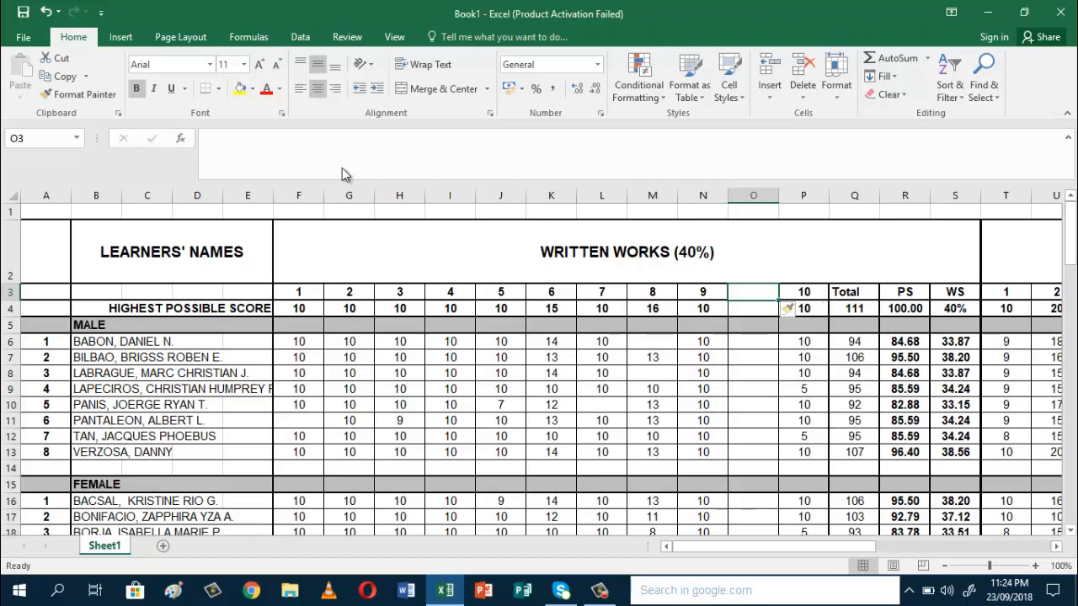
{"action": "left_click", "coordinate": [48, 12]}
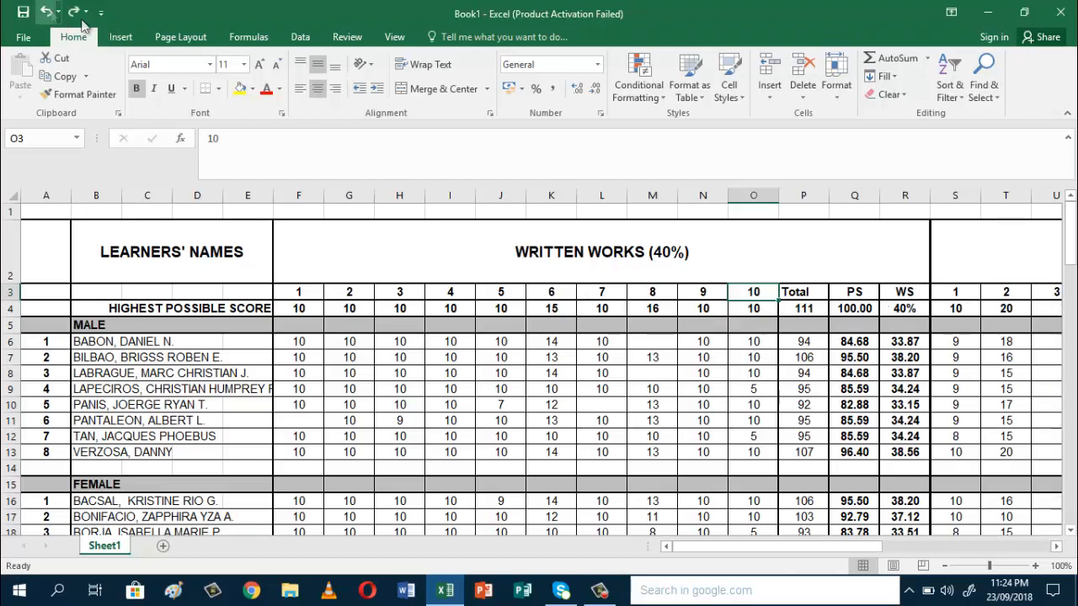
Insert a sheet column before the written works Total column and head it 11 in cell P3.
{"action": "left_click", "coordinate": [800, 346]}
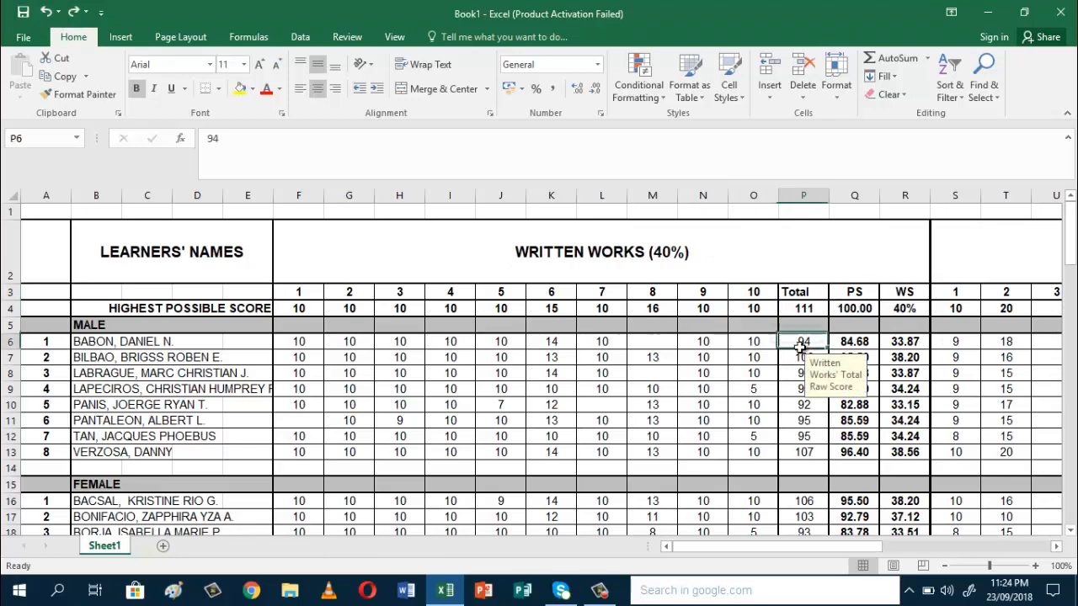
{"action": "left_click", "coordinate": [771, 100]}
{"action": "left_click", "coordinate": [783, 153]}
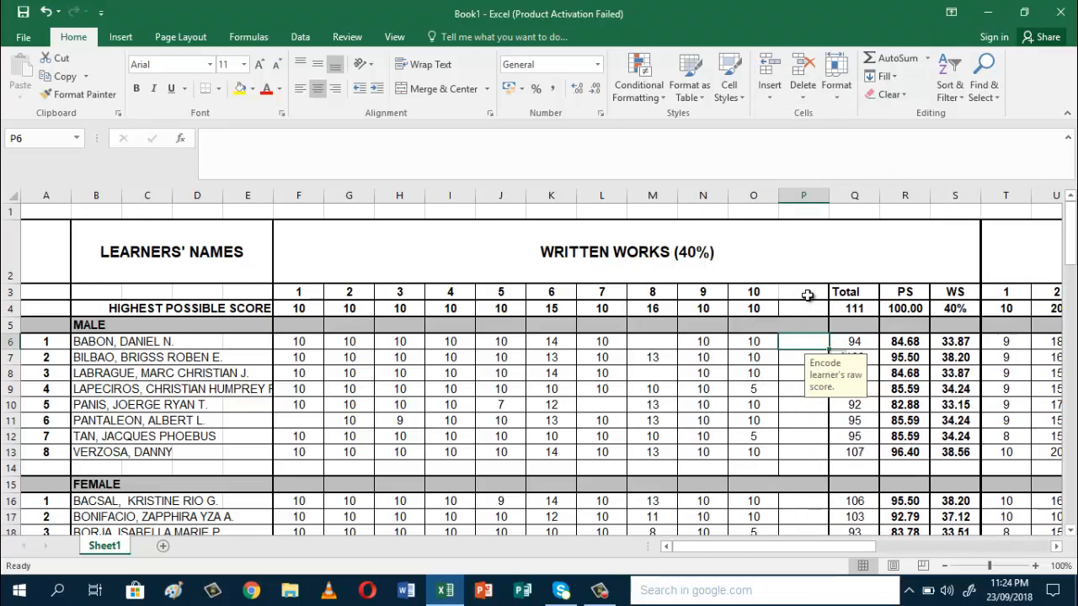
{"action": "left_click", "coordinate": [796, 288]}
{"action": "type", "text": "11"}
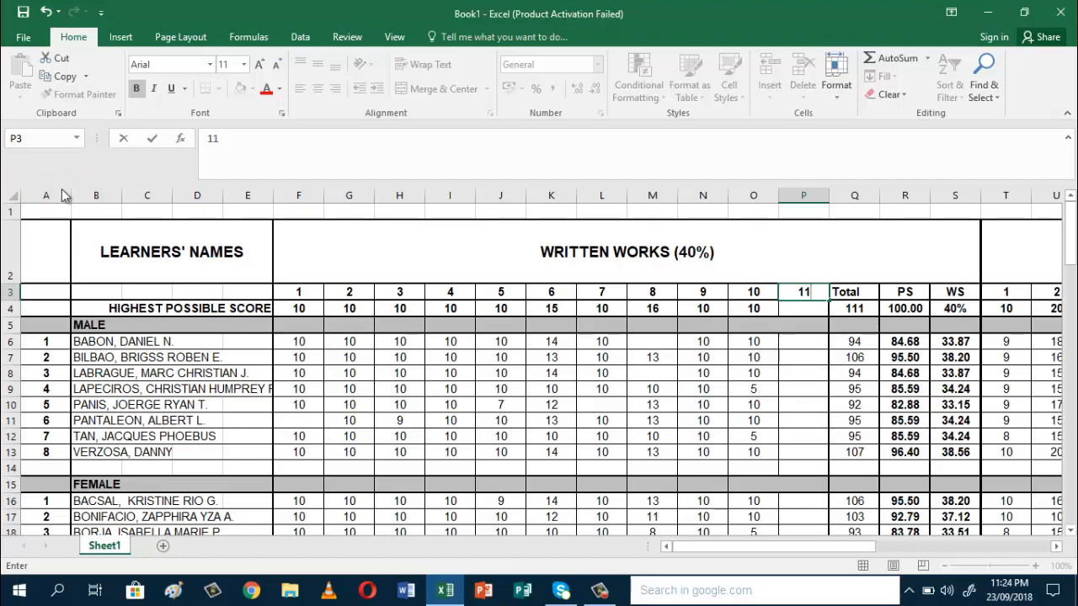
{"action": "left_click", "coordinate": [41, 259]}
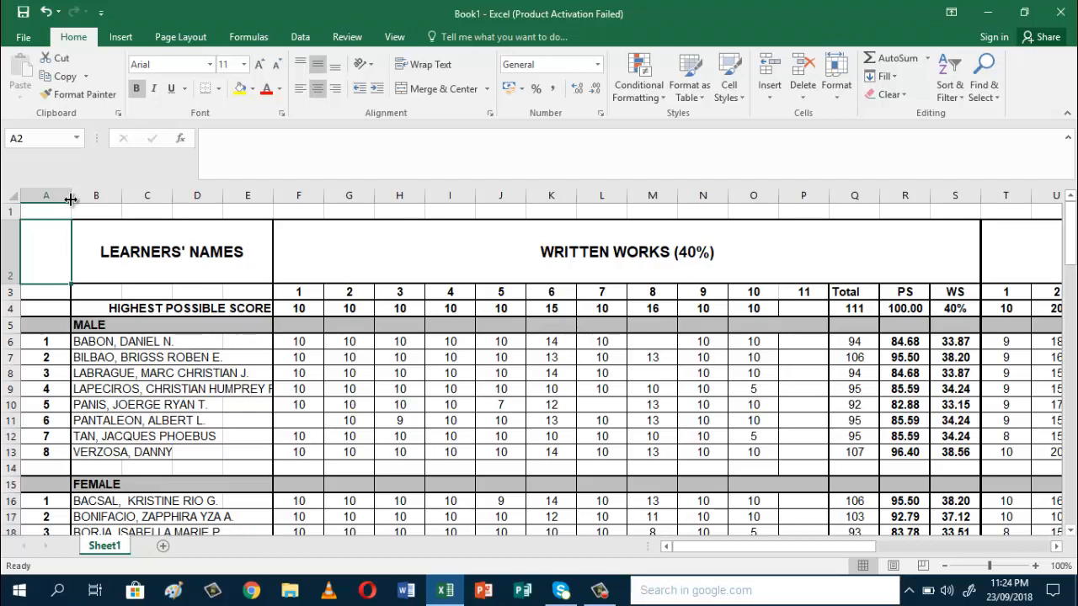
Narrow columns A and F so that they closely fit their numbers.
{"action": "left_click_drag", "start_coordinate": [70, 199], "coordinate": [44, 204]}
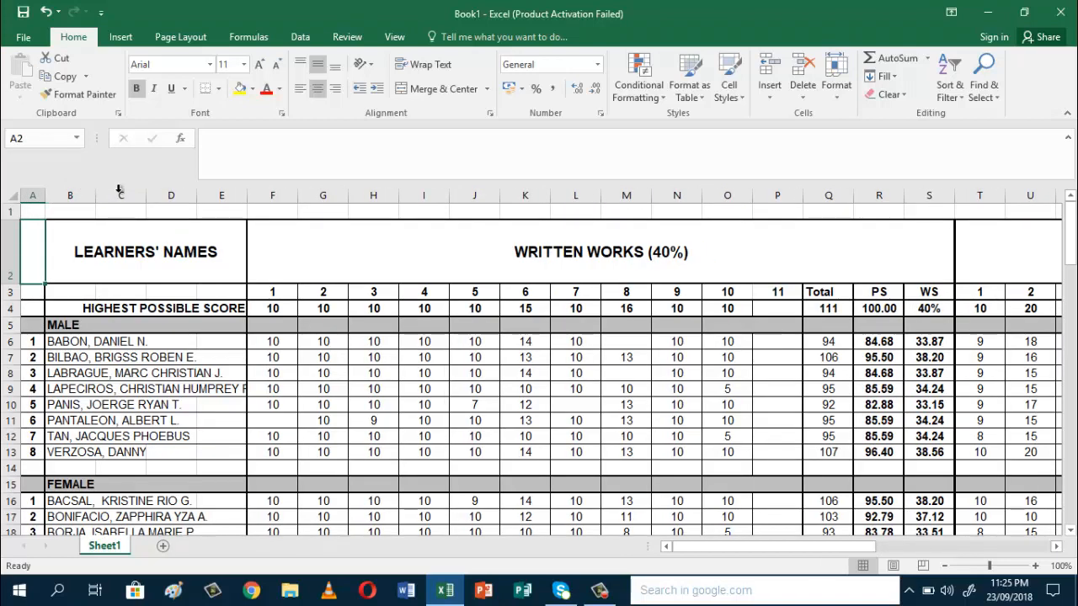
{"action": "left_click_drag", "start_coordinate": [297, 195], "coordinate": [268, 199]}
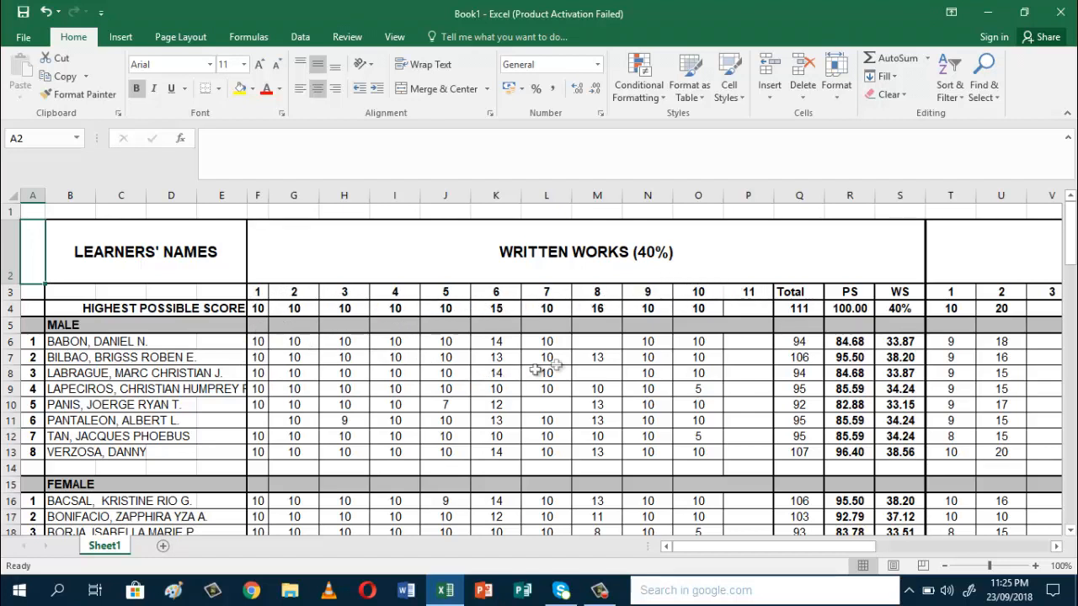
{"action": "left_click", "coordinate": [256, 344]}
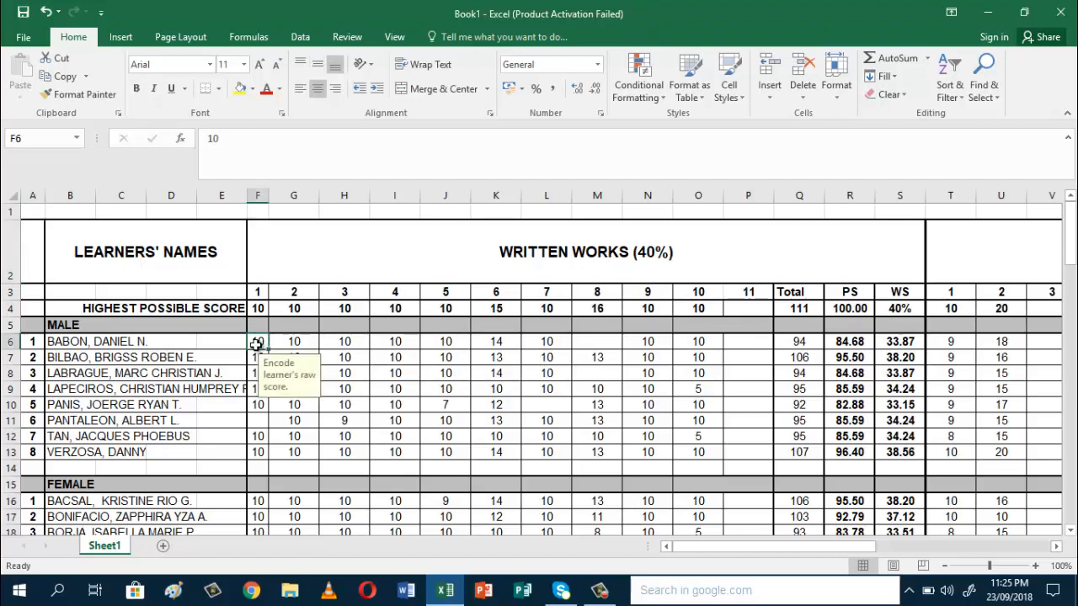
Give columns F through Q, from written work 1 to the Total, one uniform narrower column width.
{"action": "key", "text": "shift+Right"}
{"action": "key", "text": "shift+Right"}
{"action": "key", "text": "shift+Right"}
{"action": "key", "text": "shift+Right"}
{"action": "key", "text": "shift+Right"}
{"action": "key", "text": "shift+Right"}
{"action": "key", "text": "shift+Right"}
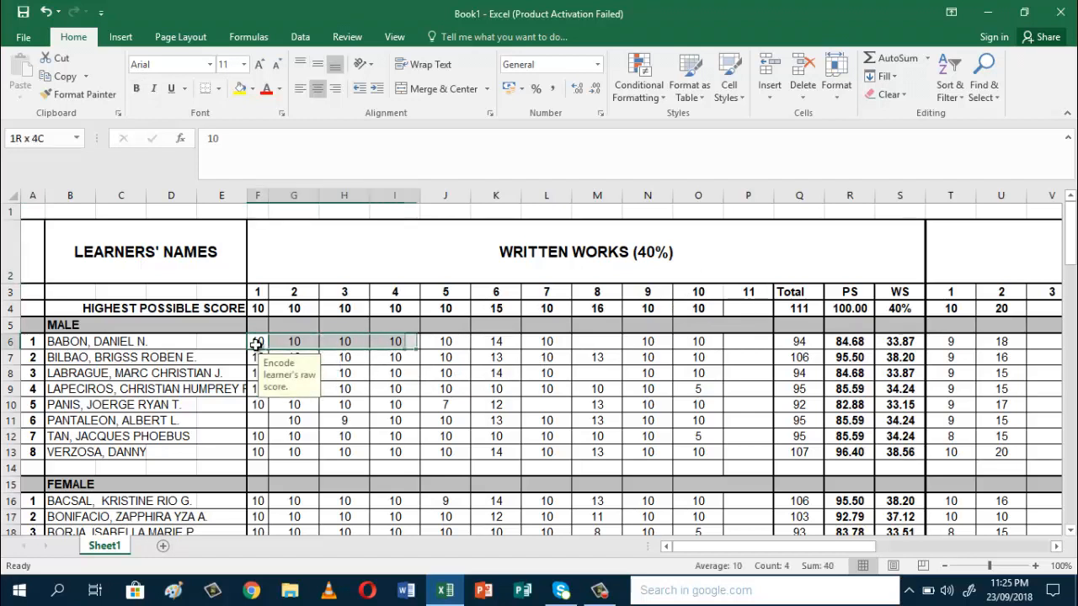
{"action": "key", "text": "shift+Right"}
{"action": "key", "text": "shift+Right"}
{"action": "key", "text": "shift+Right"}
{"action": "key", "text": "shift+Right"}
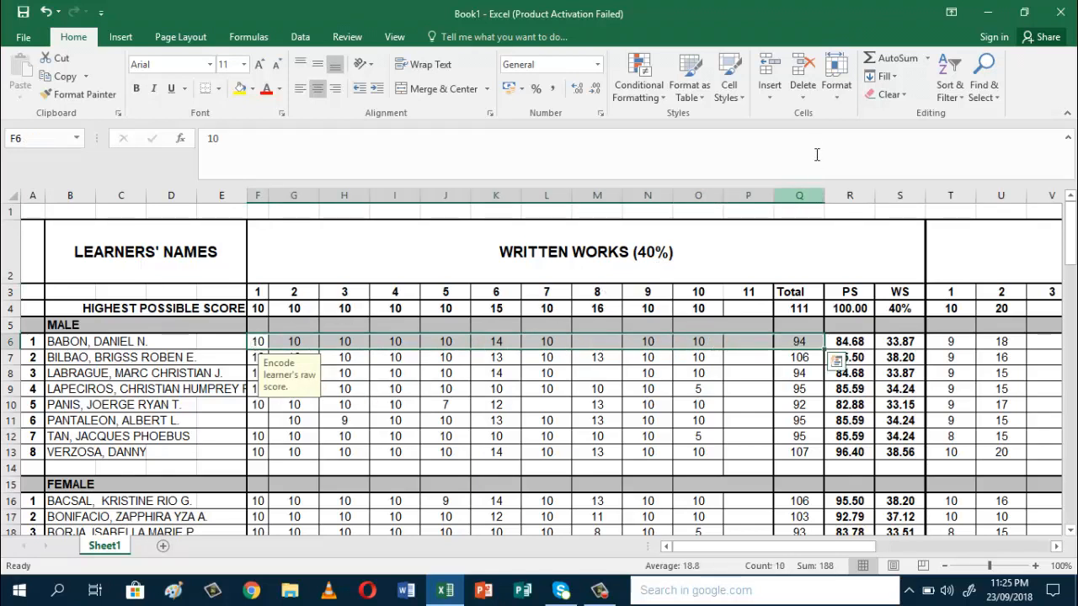
{"action": "left_click", "coordinate": [836, 92]}
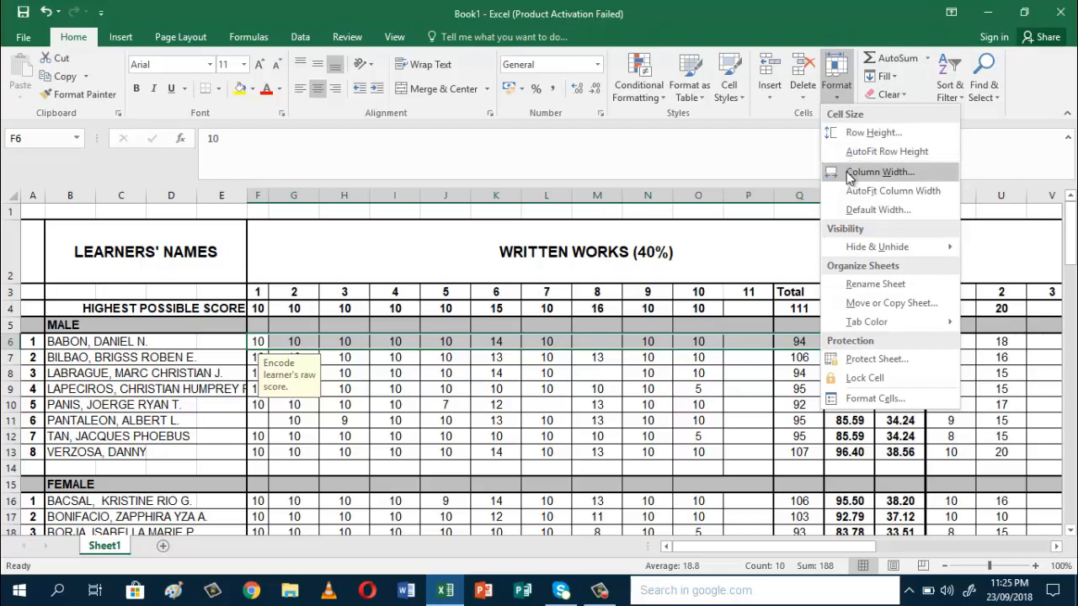
{"action": "left_click", "coordinate": [846, 172]}
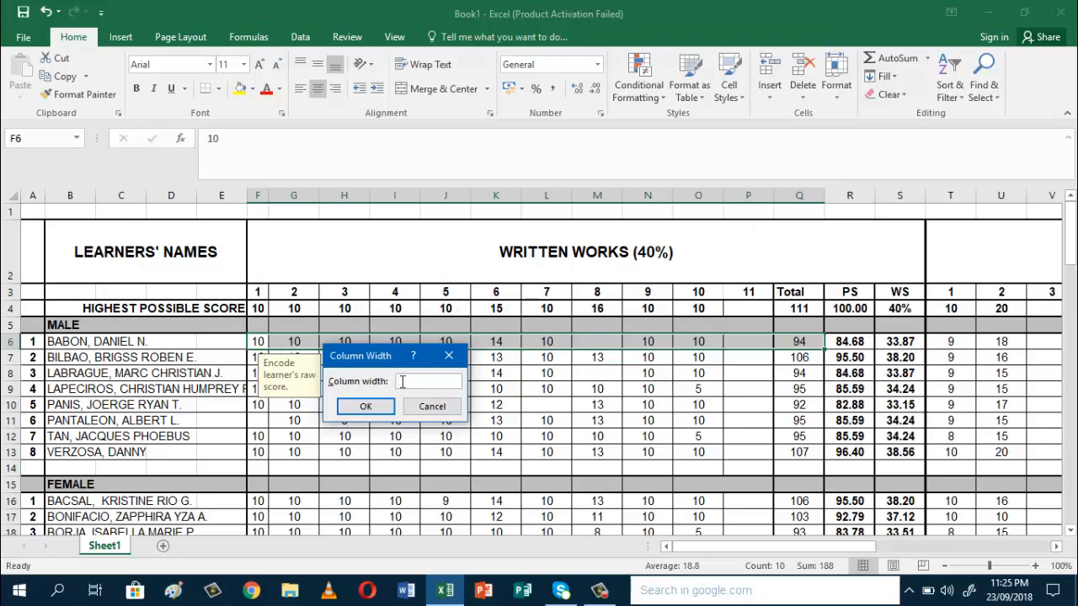
{"action": "left_click", "coordinate": [376, 409]}
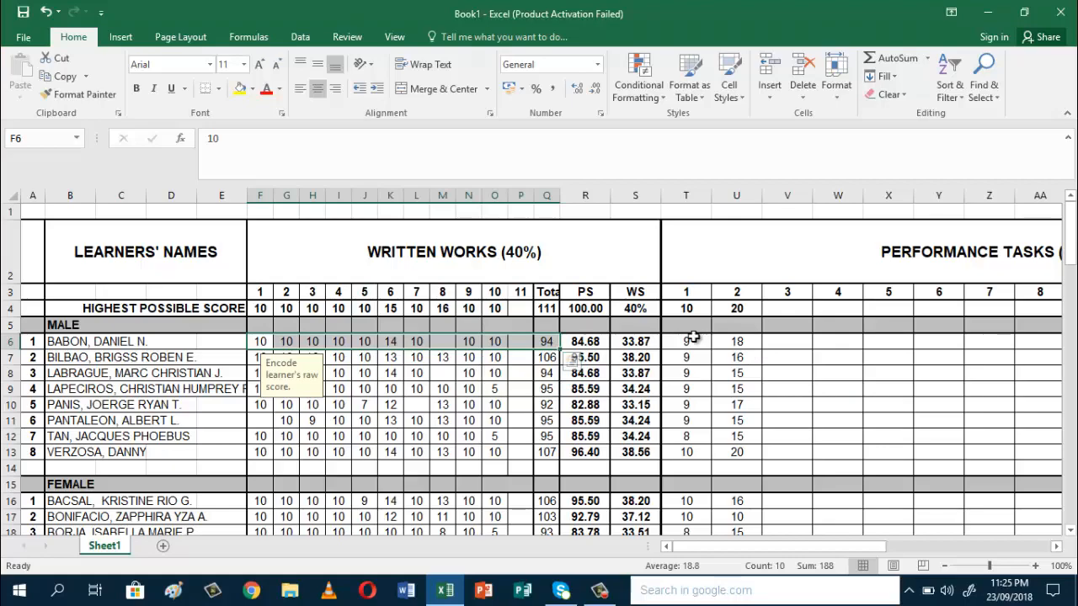
Set the width of columns T through AD, from performance task 1 to the Total, to 4.
{"action": "left_click", "coordinate": [1057, 548]}
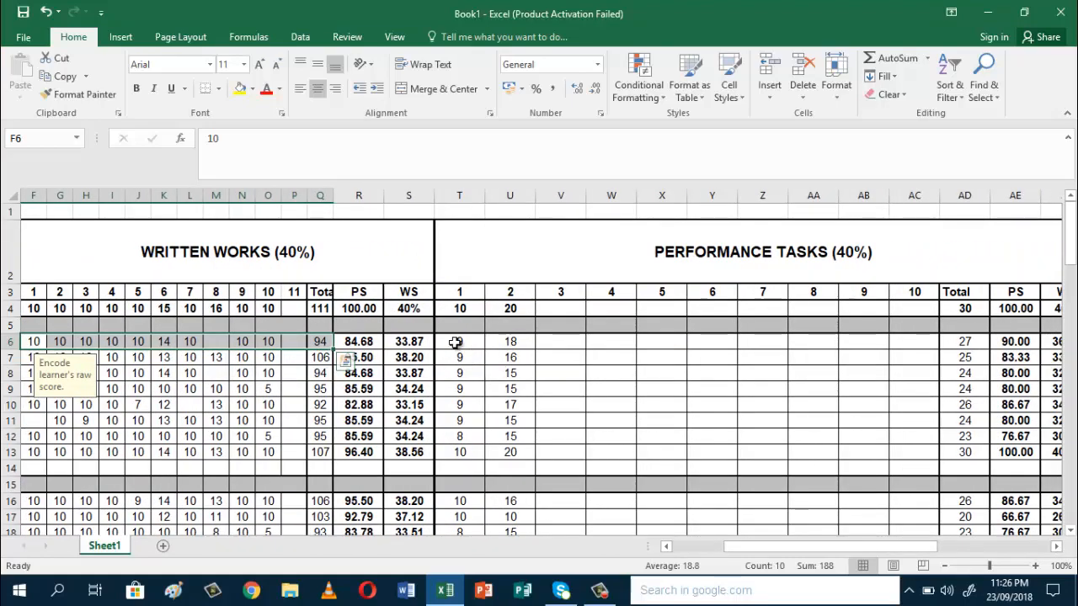
{"action": "left_click", "coordinate": [455, 342]}
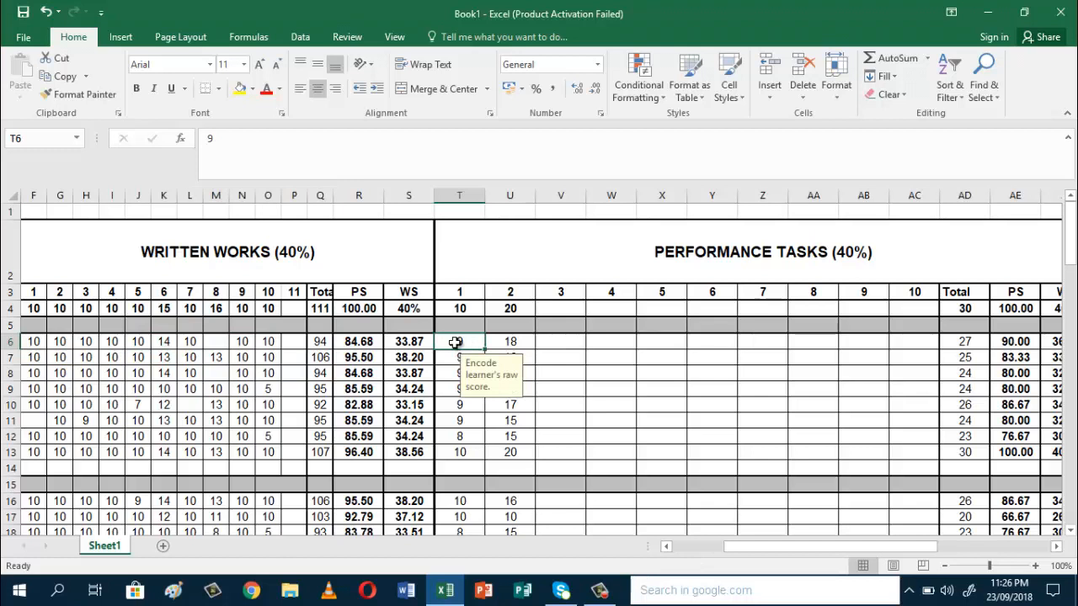
{"action": "key", "text": "shift+Right"}
{"action": "key", "text": "shift+Right"}
{"action": "key", "text": "shift+Right"}
{"action": "key", "text": "shift+Right"}
{"action": "key", "text": "shift+Right"}
{"action": "key", "text": "shift+Right"}
{"action": "key", "text": "shift+Right"}
{"action": "key", "text": "shift+Right"}
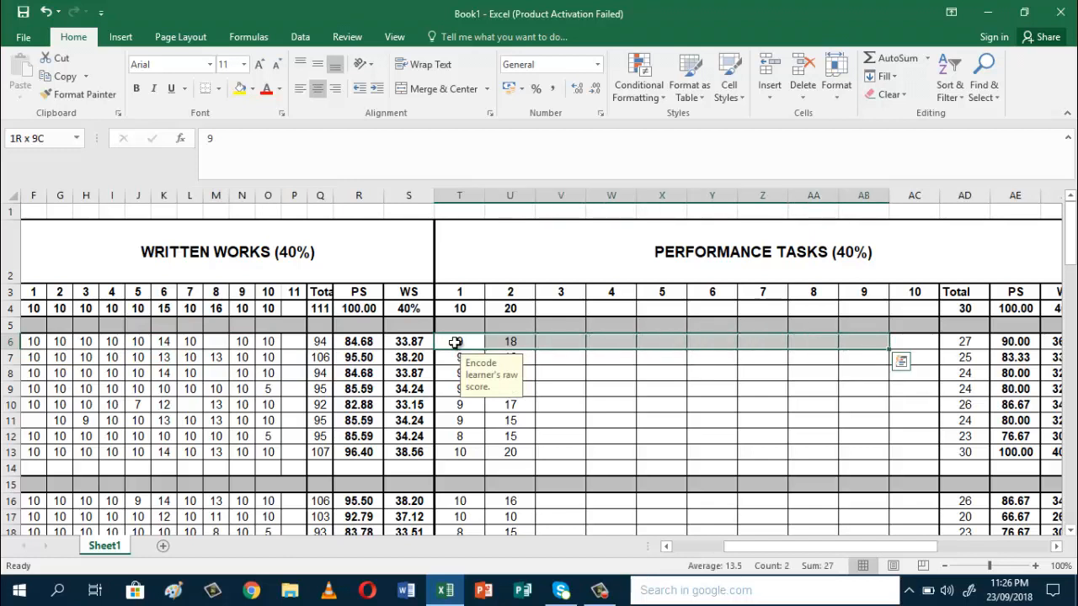
{"action": "key", "text": "shift+Right"}
{"action": "key", "text": "shift+Right"}
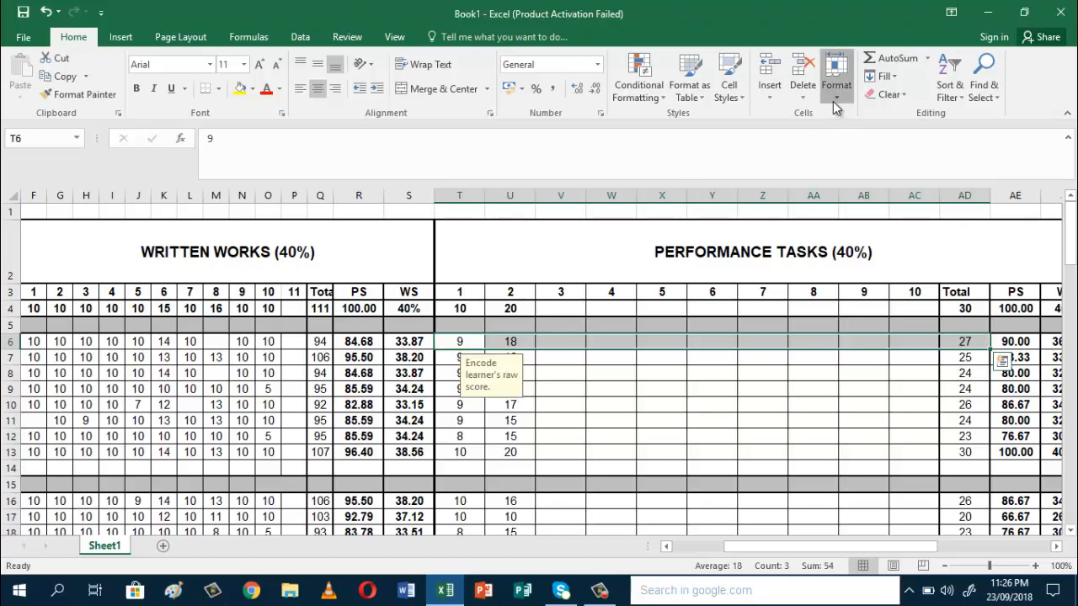
{"action": "left_click", "coordinate": [832, 101]}
{"action": "left_click", "coordinate": [847, 177]}
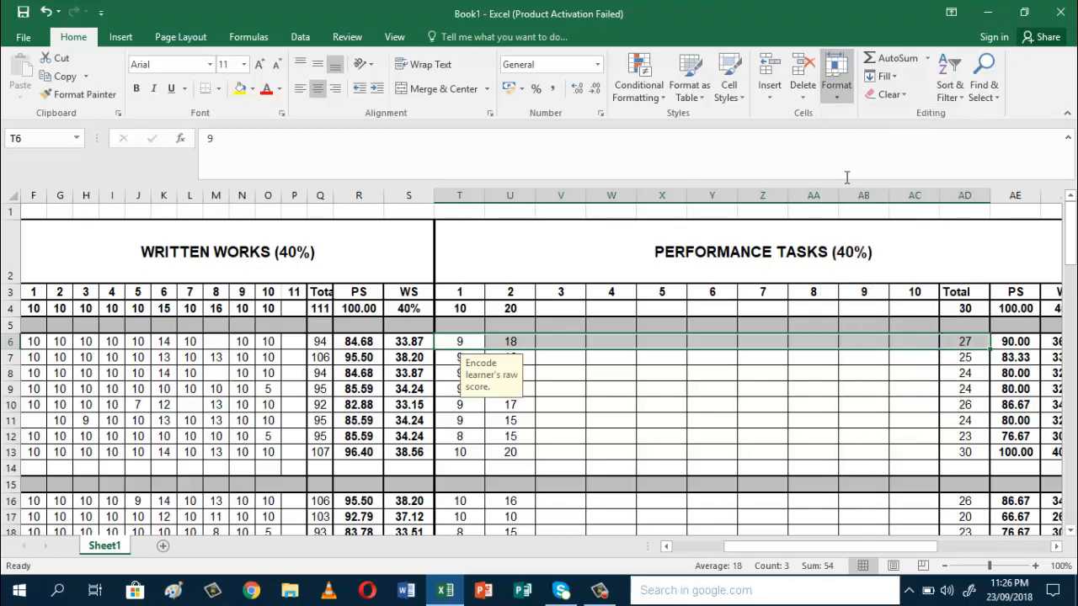
{"action": "key", "text": "BackSpace"}
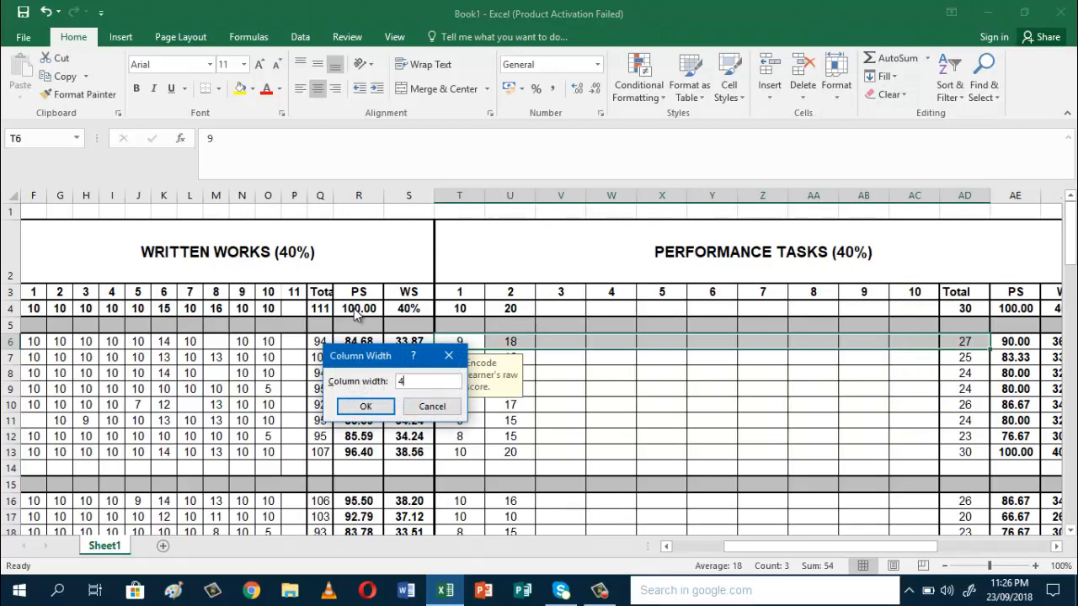
{"action": "left_click", "coordinate": [360, 408]}
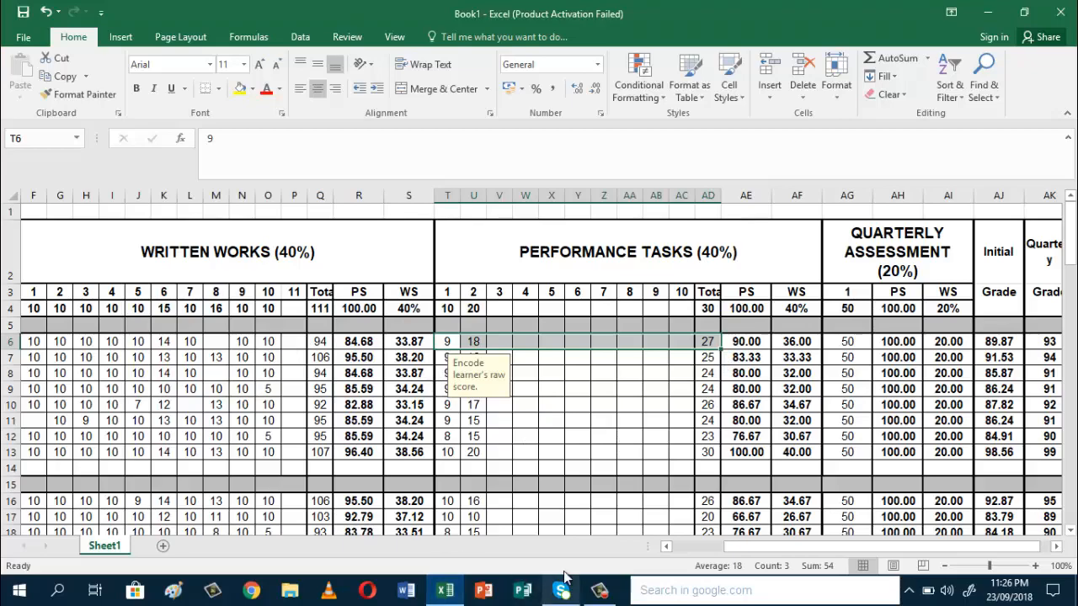
Make row 3 with the task numbers and row 4 with the highest possible scores slightly taller.
{"action": "left_click", "coordinate": [666, 548]}
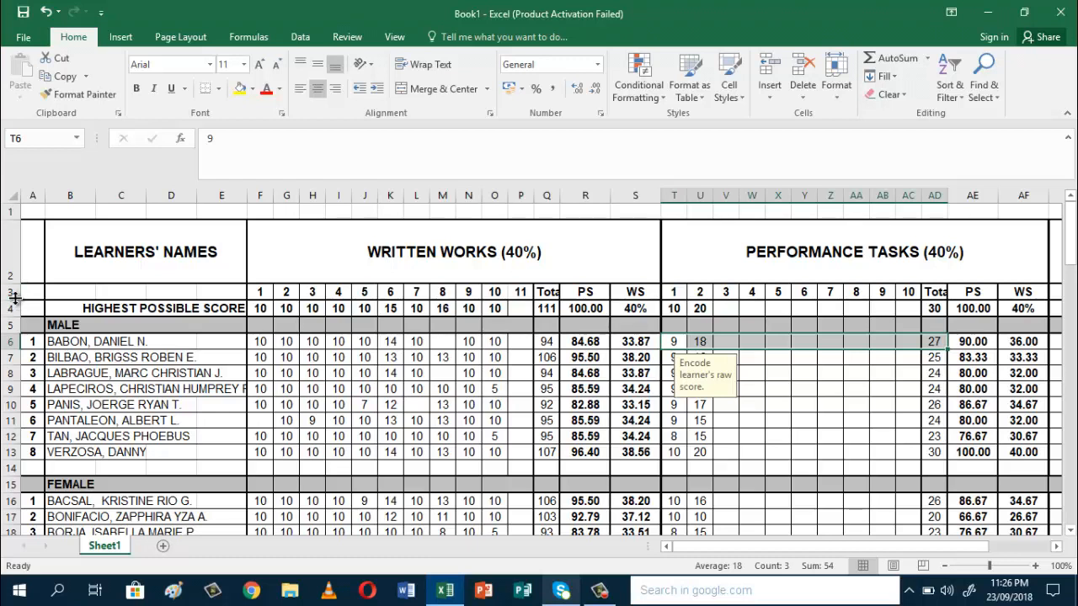
{"action": "left_click_drag", "start_coordinate": [15, 297], "coordinate": [18, 307]}
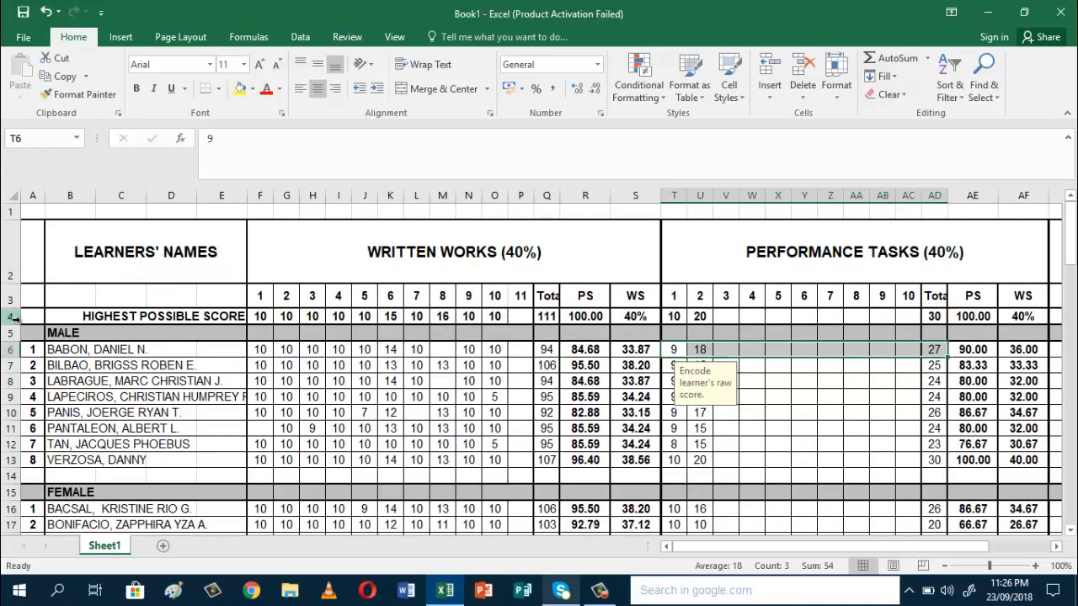
{"action": "left_click_drag", "start_coordinate": [17, 325], "coordinate": [21, 331]}
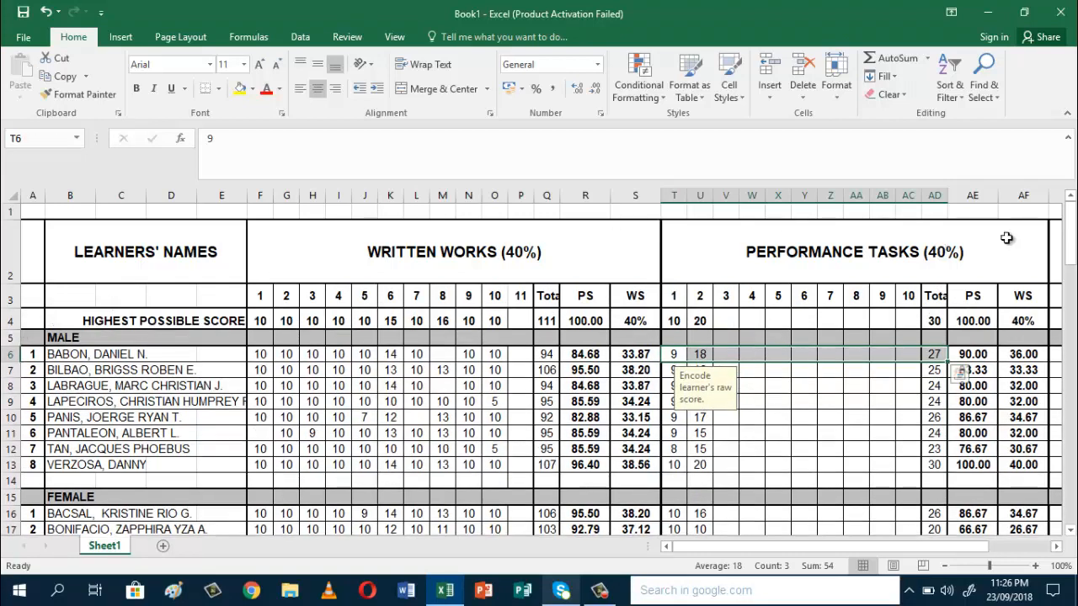
Give rows 6 through 14 of the MALE section one uniform, taller row height.
{"action": "scroll", "coordinate": [1071, 223], "scroll_direction": "down", "scroll_amount": 1}
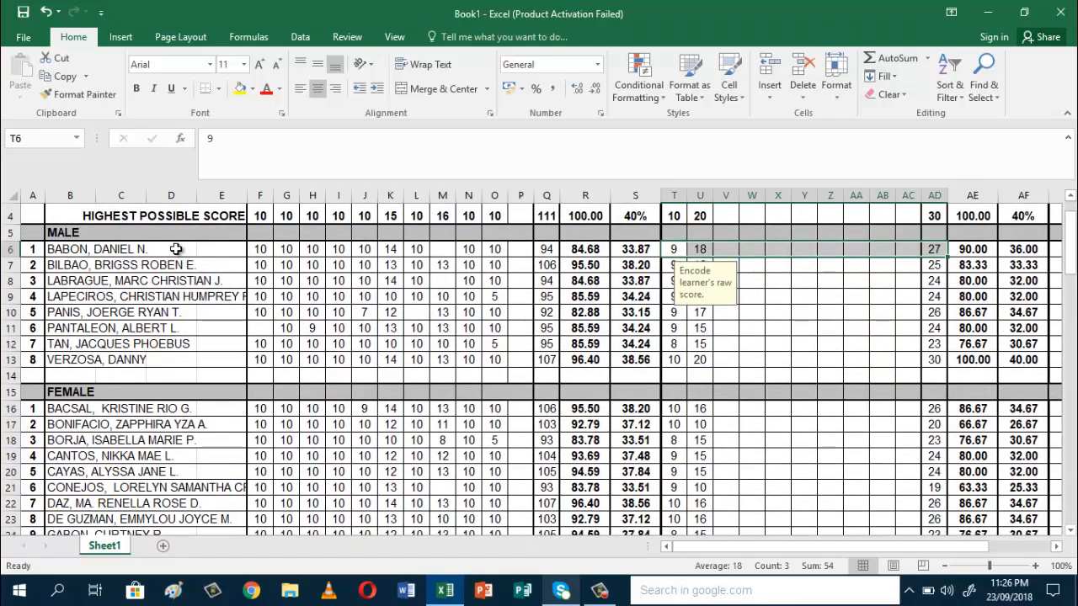
{"action": "left_click", "coordinate": [175, 249]}
{"action": "key", "text": "shift+Down"}
{"action": "key", "text": "shift+Down"}
{"action": "key", "text": "shift+Down"}
{"action": "key", "text": "shift+Down"}
{"action": "key", "text": "shift+Down"}
{"action": "key", "text": "shift+Down"}
{"action": "key", "text": "shift+Down"}
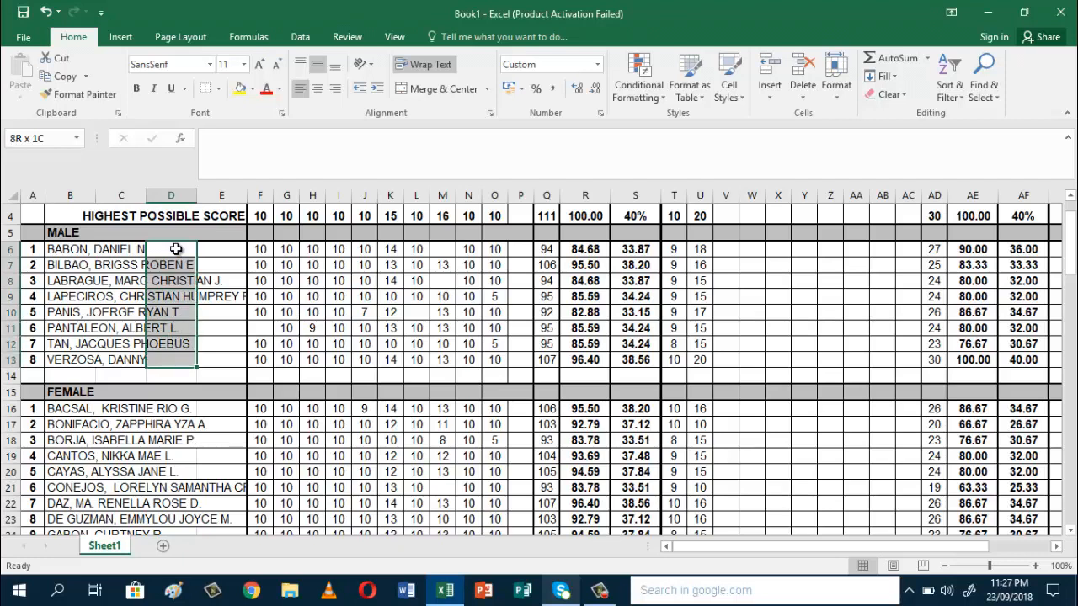
{"action": "key", "text": "shift+Down"}
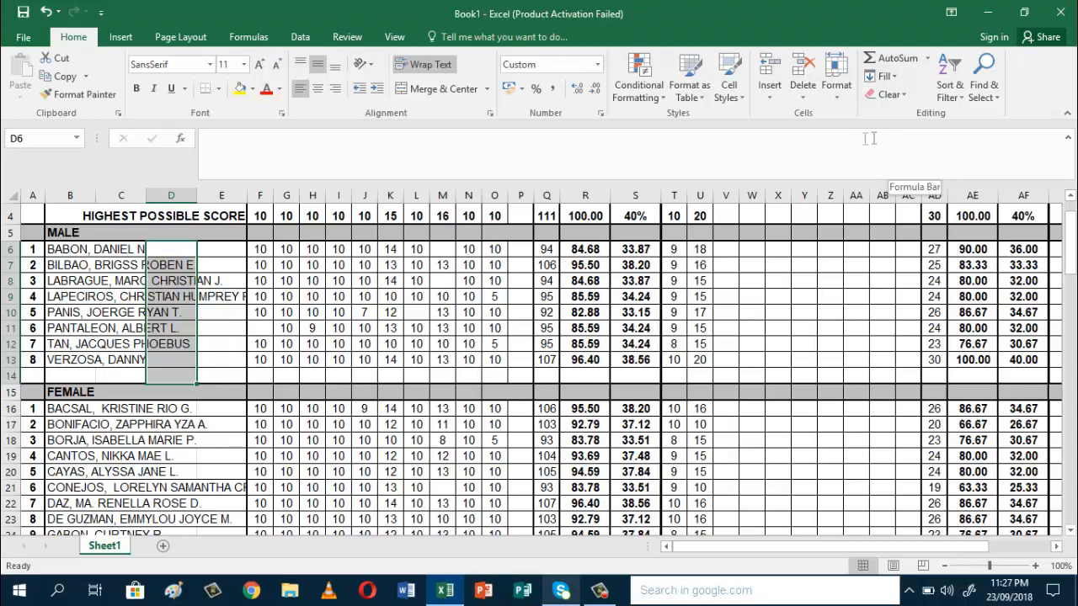
{"action": "left_click", "coordinate": [836, 84]}
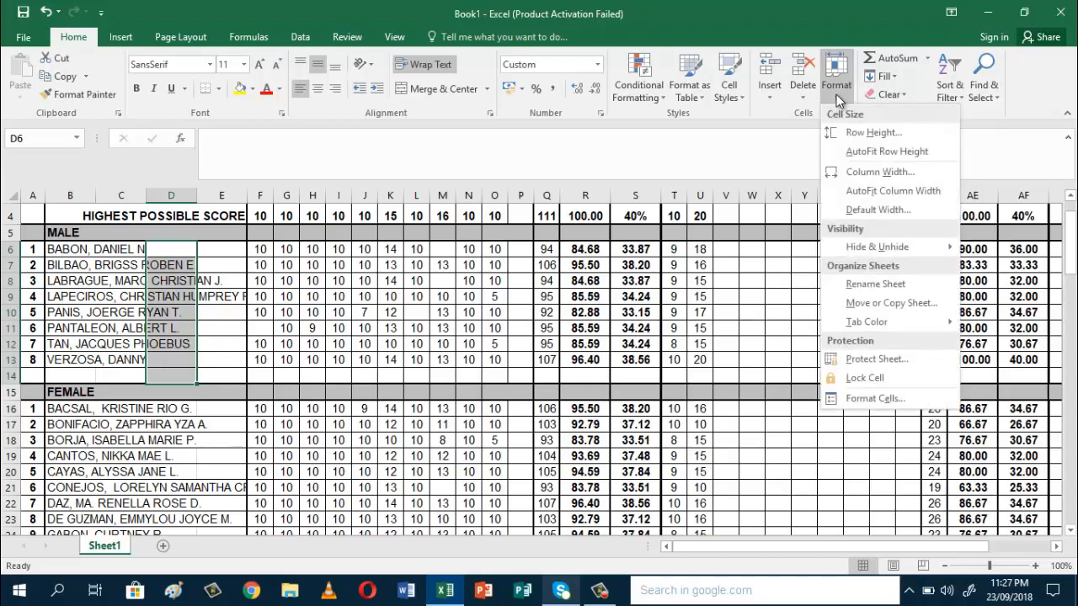
{"action": "left_click", "coordinate": [866, 130]}
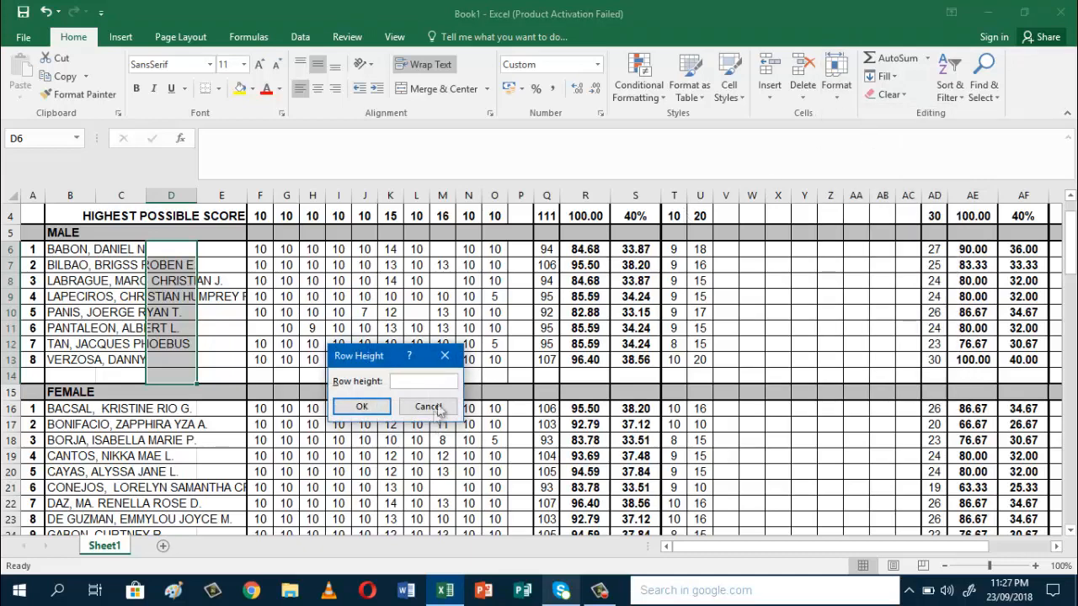
{"action": "key", "text": "Return"}
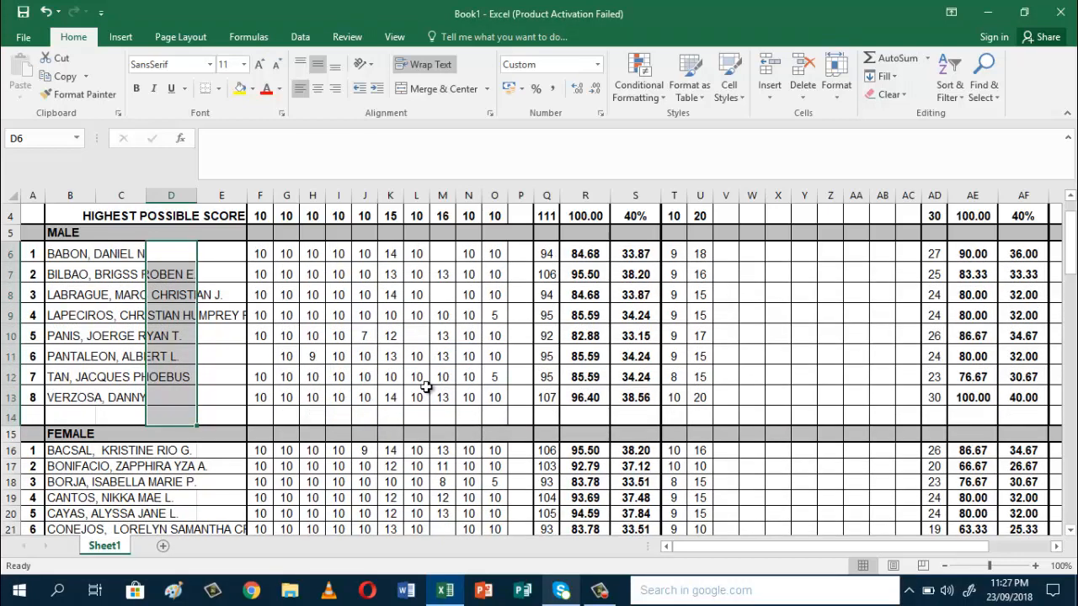